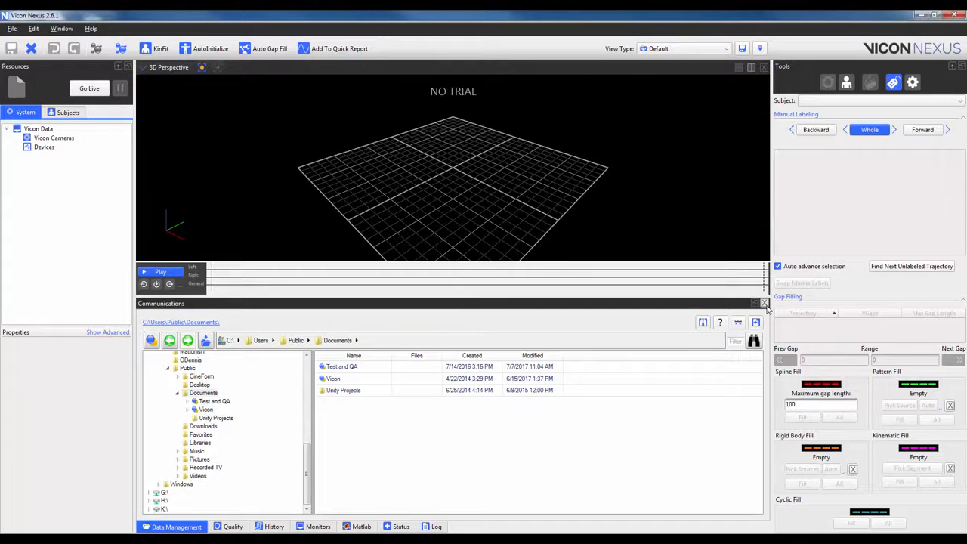
Close the Communications pane and reopen it on Data Management.
left_click(764, 303)
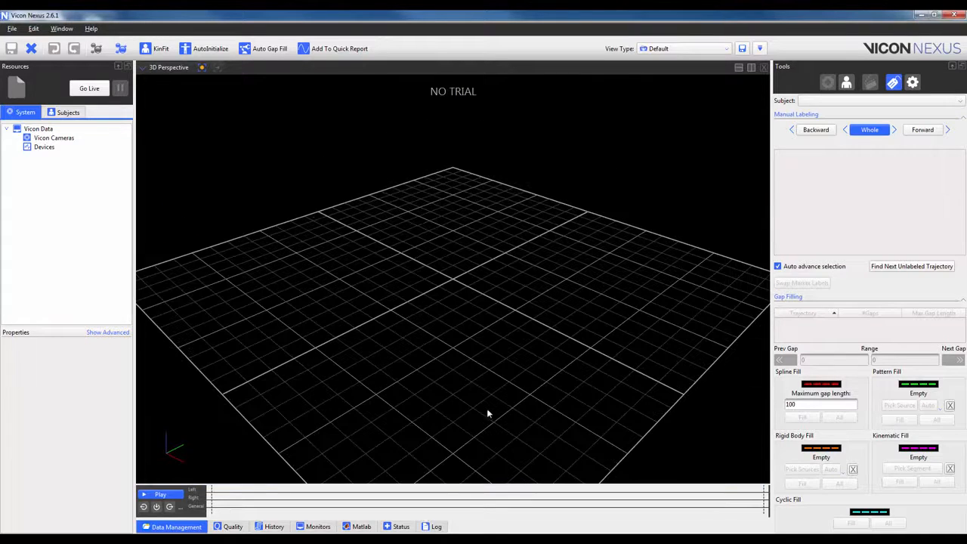
left_click(176, 527)
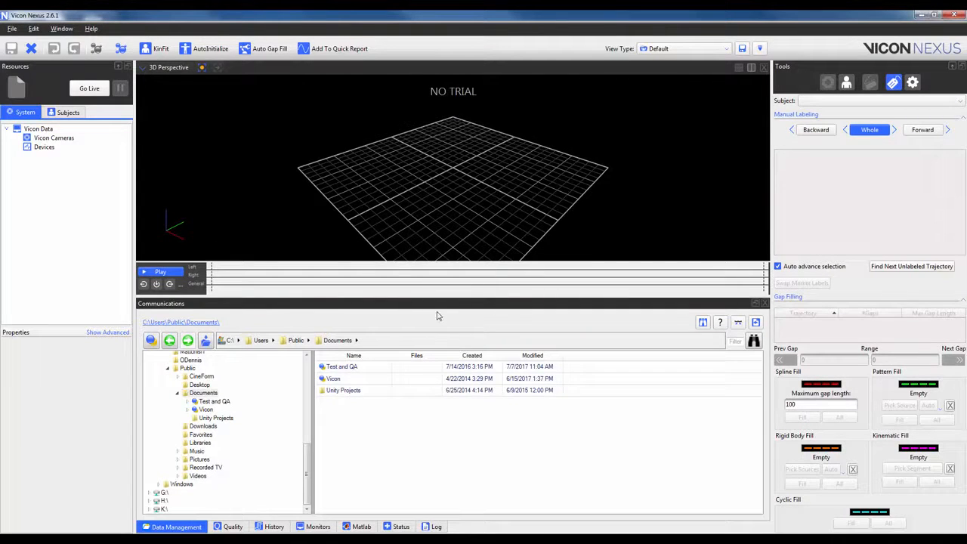
Move the Communications pane out of its docked place and restore the default window layout.
left_click_drag(432, 306, 377, 490)
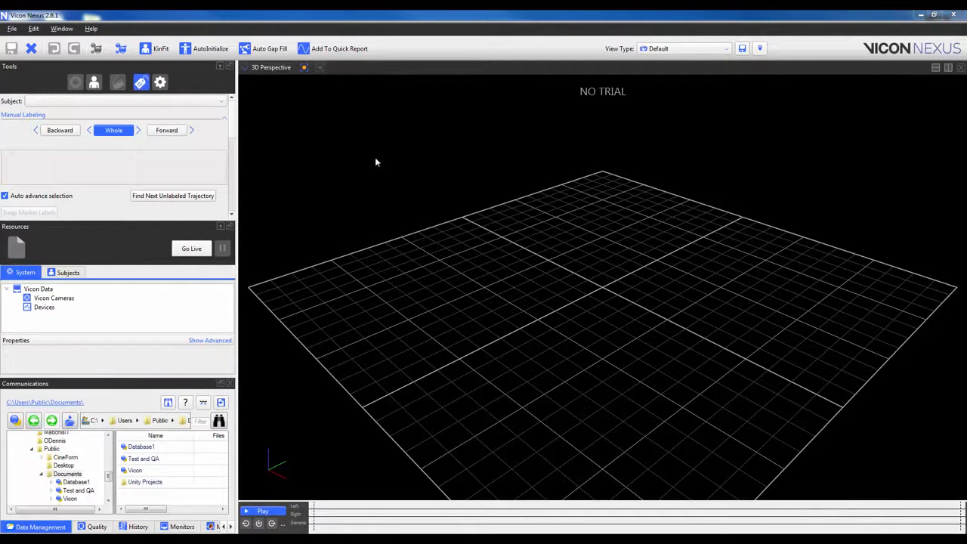
left_click(62, 28)
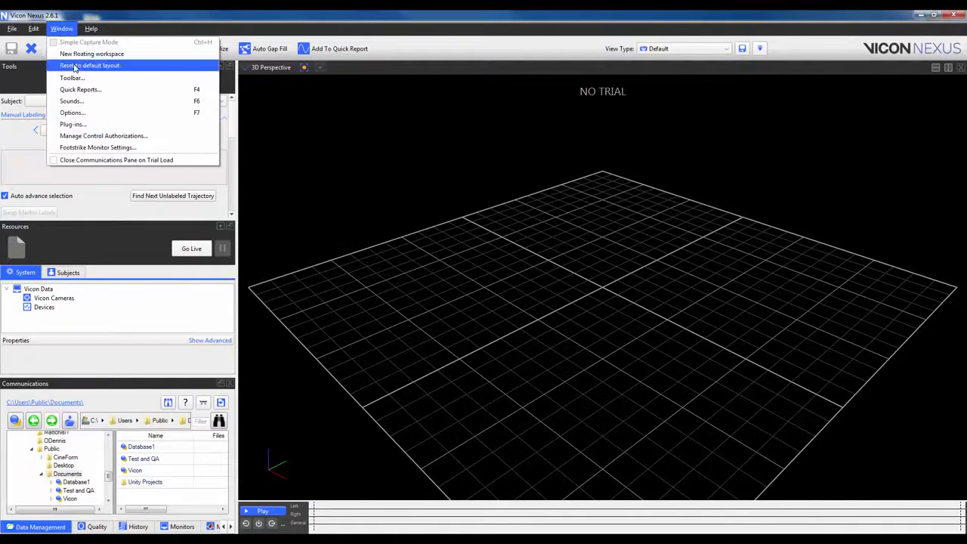
left_click(74, 66)
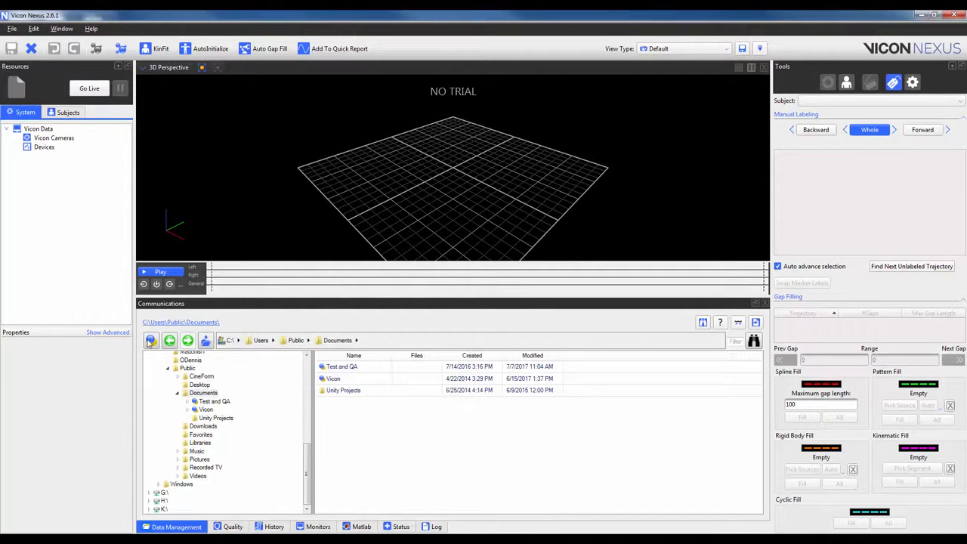
Register a new Eclipse database using a new folder named Database1 inside Public Documents.
left_click(150, 339)
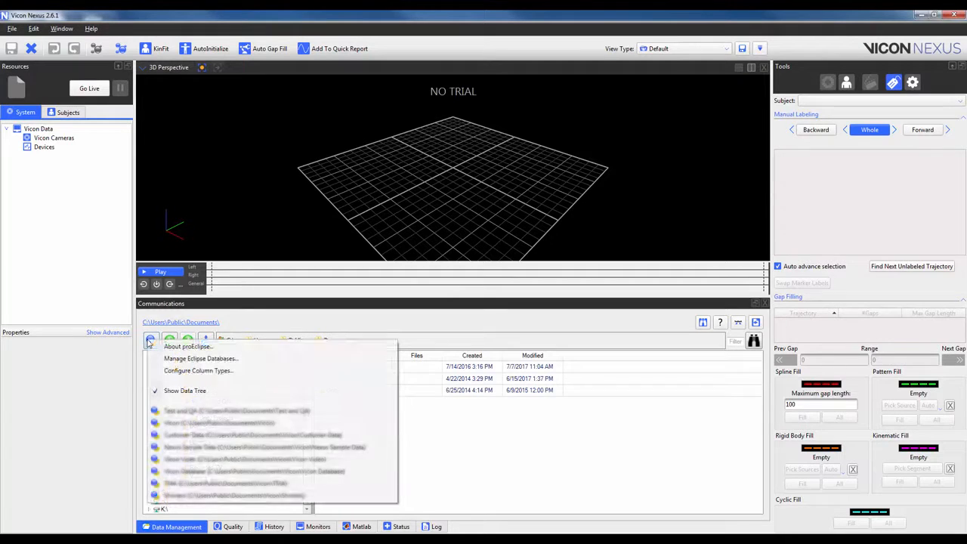
left_click(193, 361)
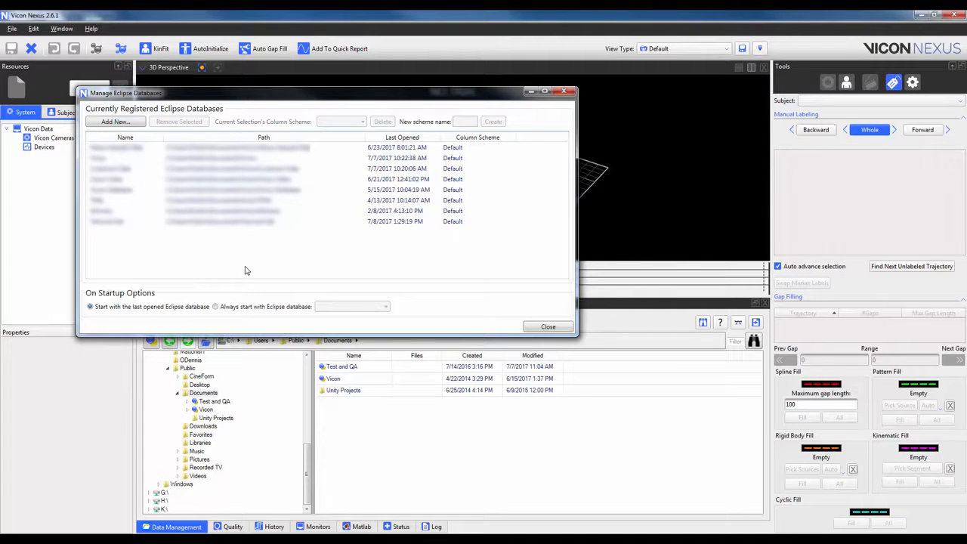
left_click(115, 122)
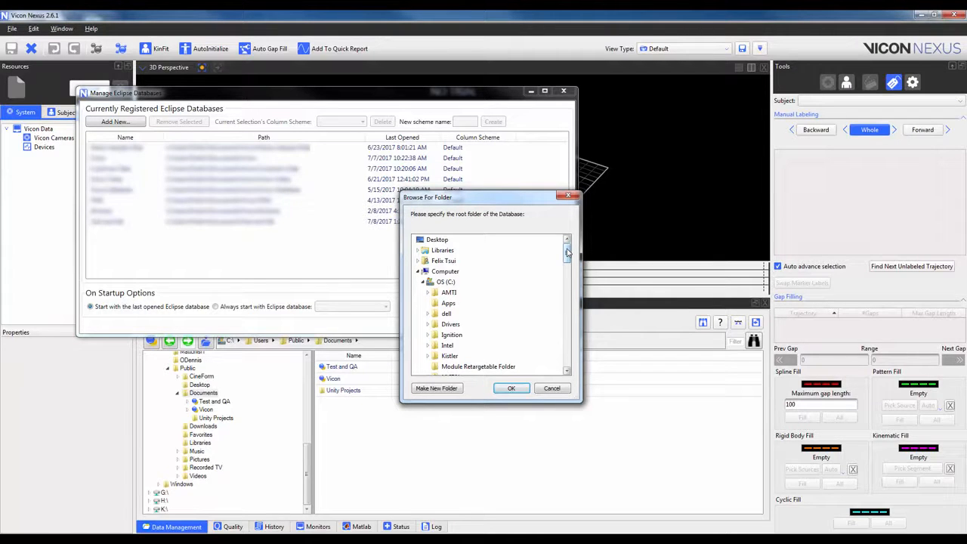
left_click_drag(567, 252, 565, 299)
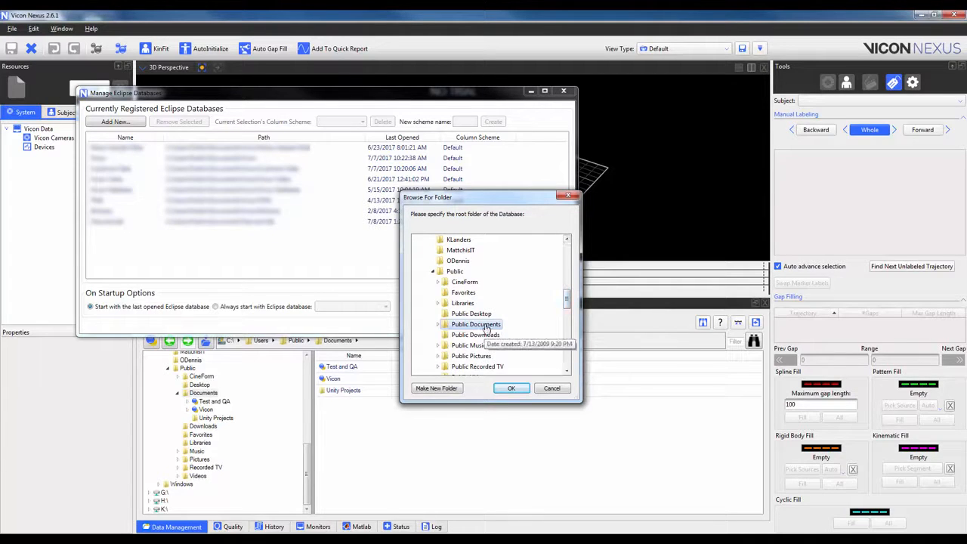
left_click(436, 388)
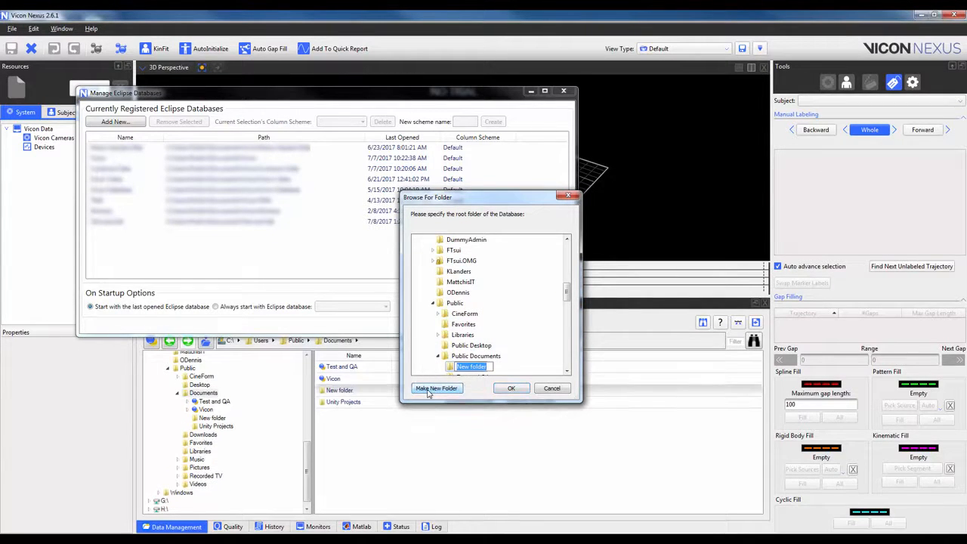
type("Database1")
left_click(511, 388)
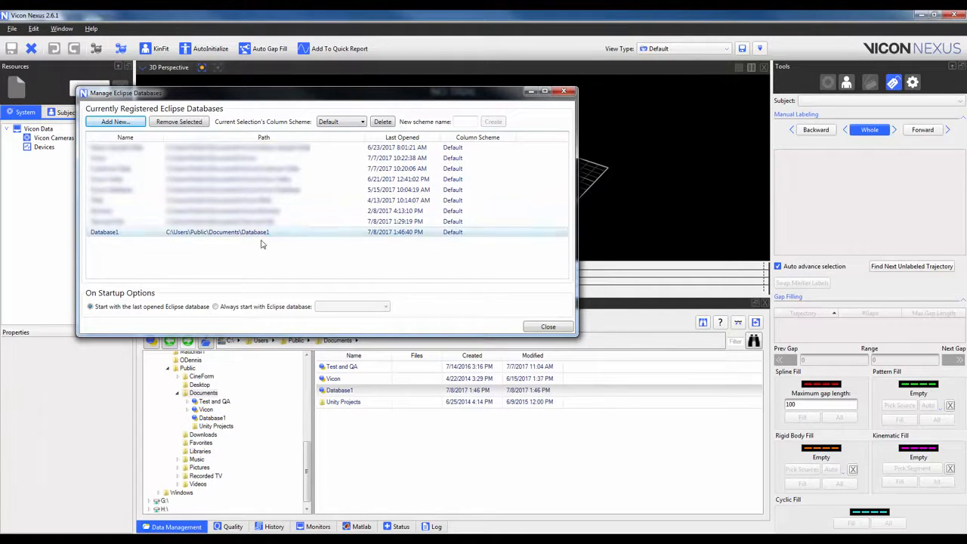
left_click(541, 328)
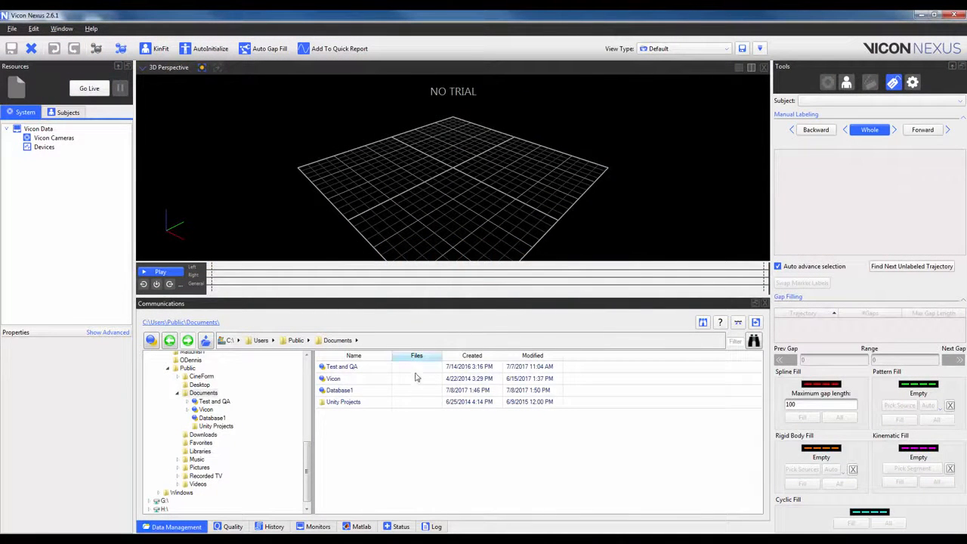
Open Database1 and create a patient classification named Study1 in it.
left_click(361, 392)
double_click(349, 394)
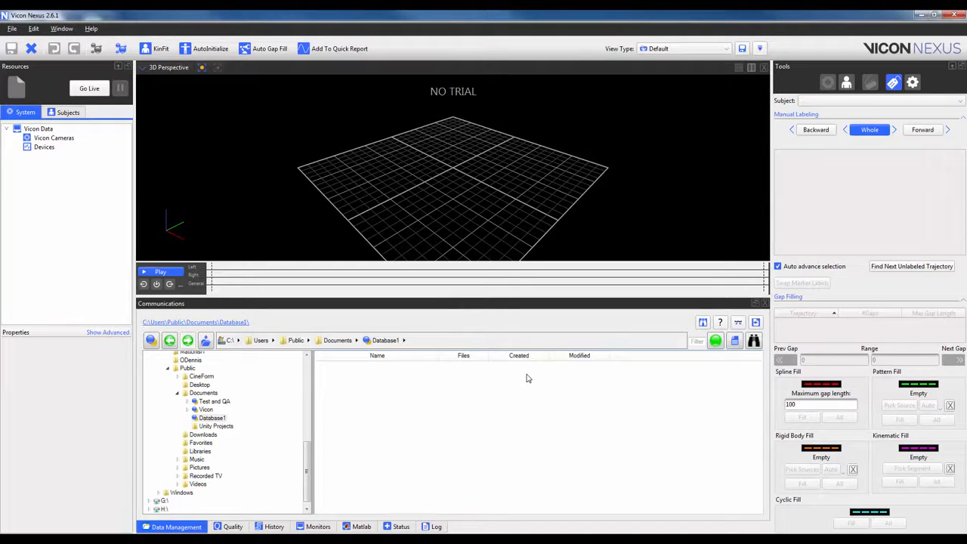
left_click(715, 342)
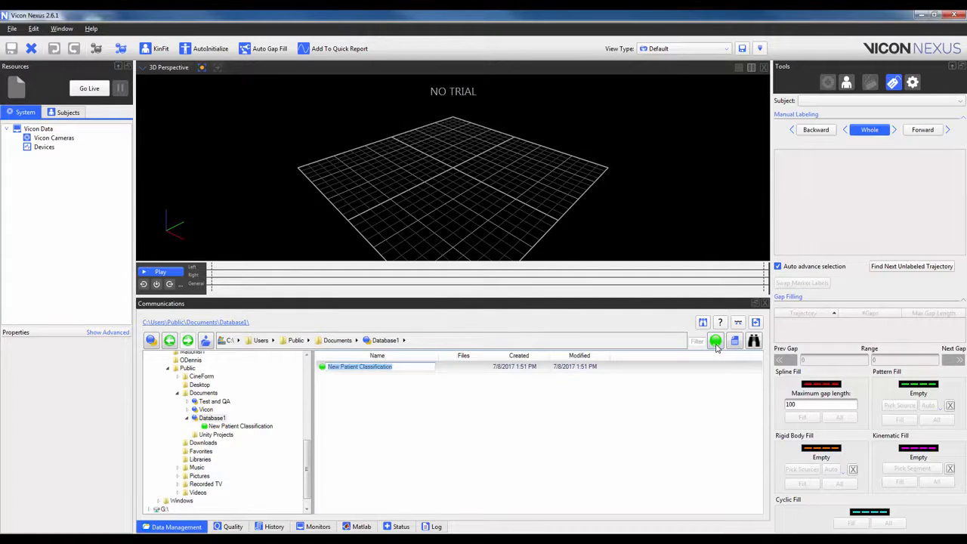
type("Study1")
key("Return")
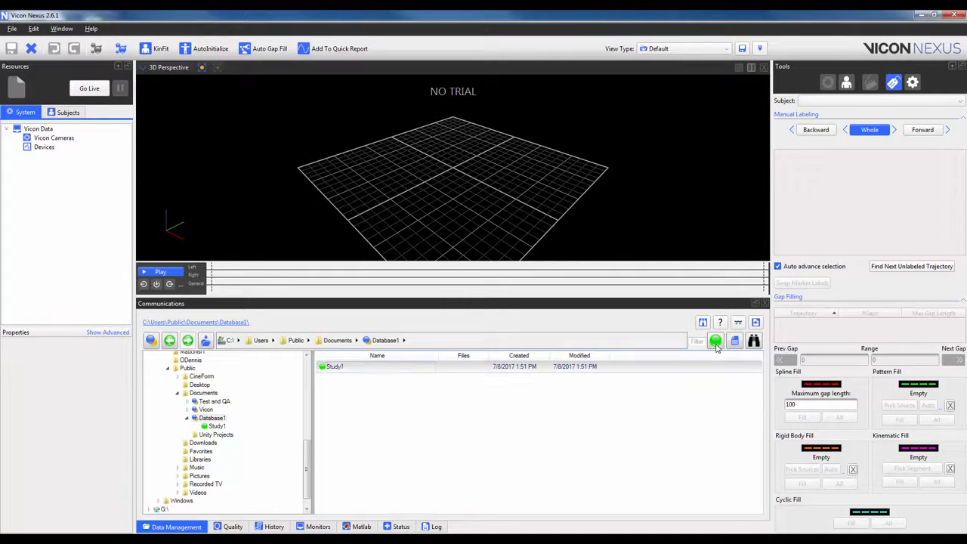
Add two more patient classifications to Database1, named Study2 and Study3.
left_click(715, 341)
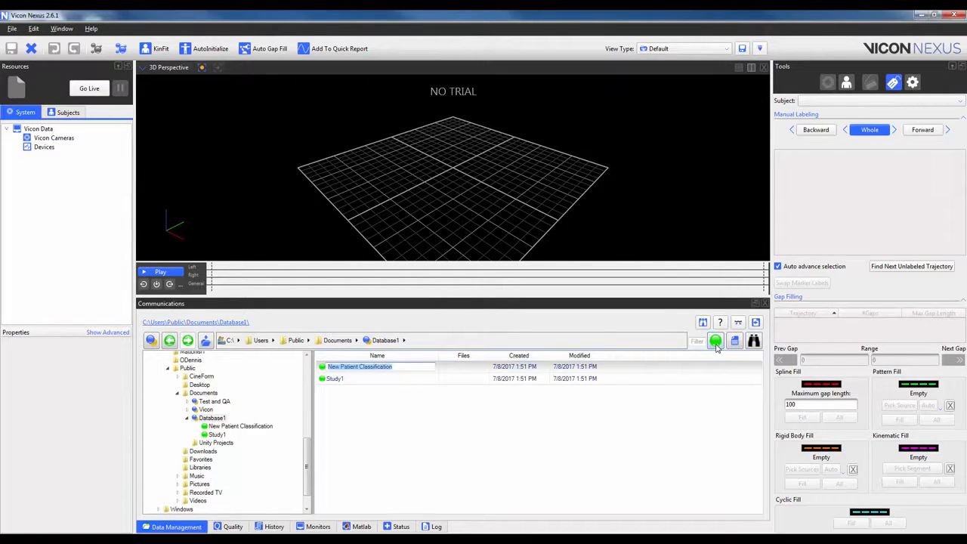
type("Study2")
key("Return")
left_click(715, 341)
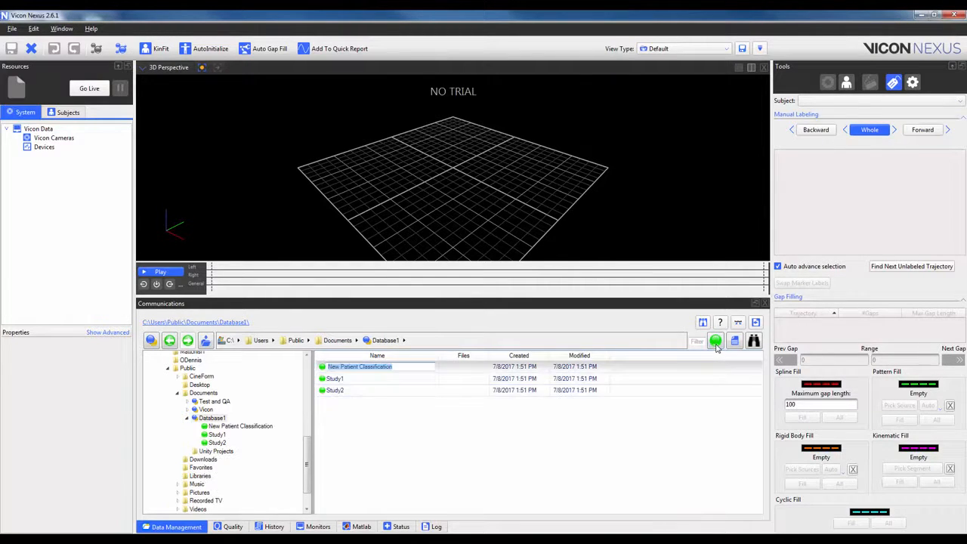
type("Sudy")
key("BackSpace")
key("BackSpace")
key("BackSpace")
type("tudy3")
key("Return")
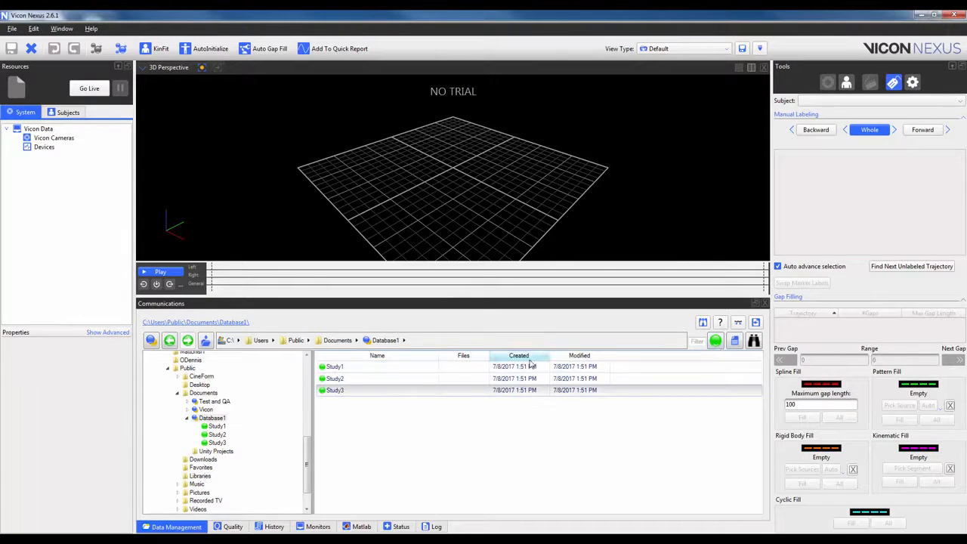
Open Study1 and create two patients in it, named Subject1 and Subject2.
double_click(405, 368)
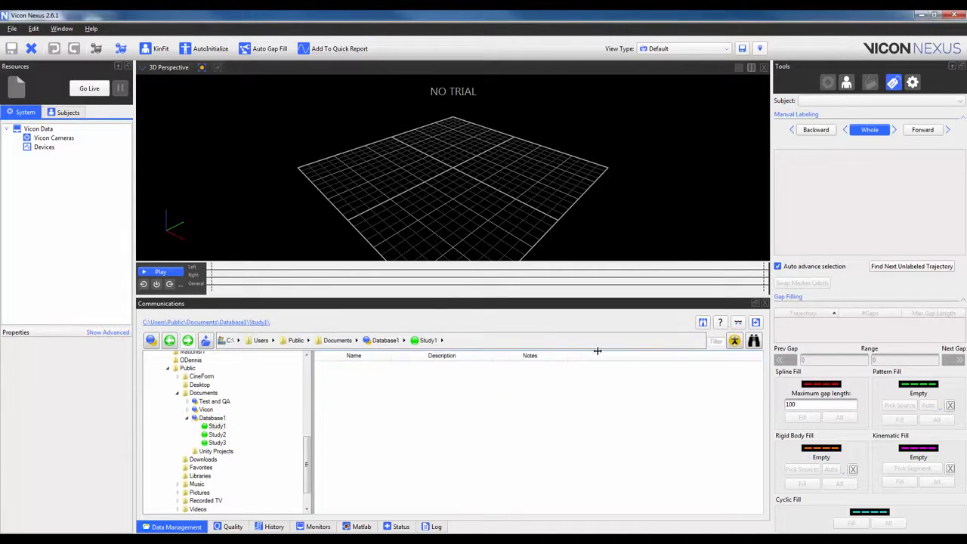
left_click(734, 341)
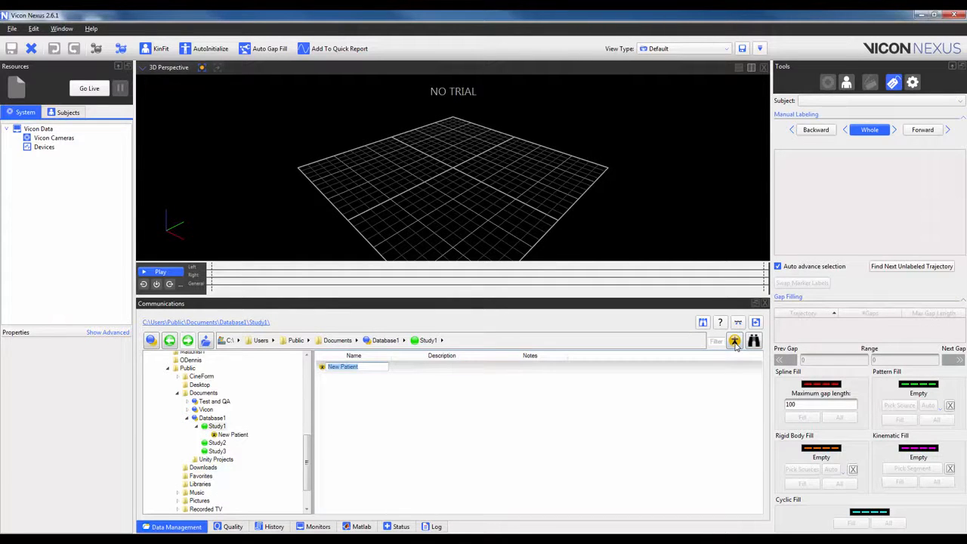
type("Subject1")
key("Return")
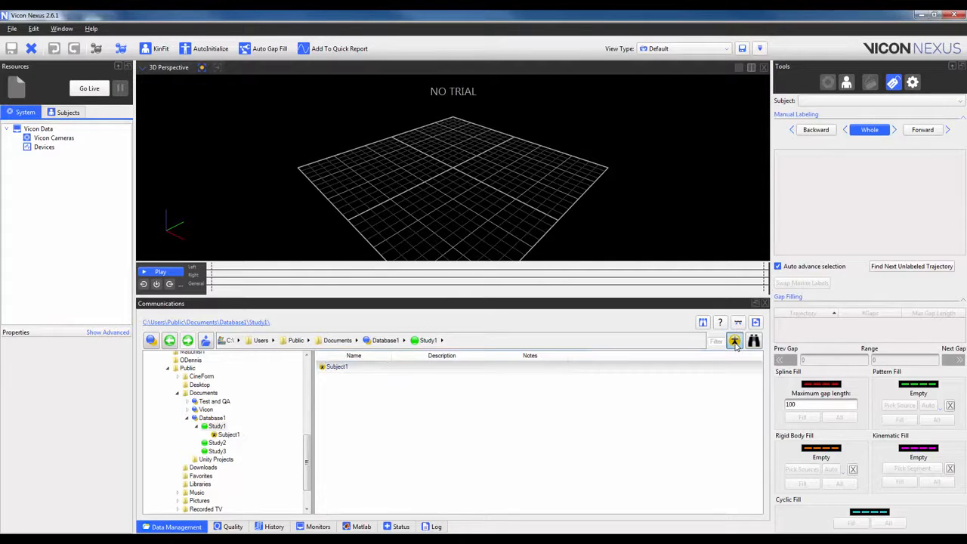
left_click(734, 341)
type("Subj")
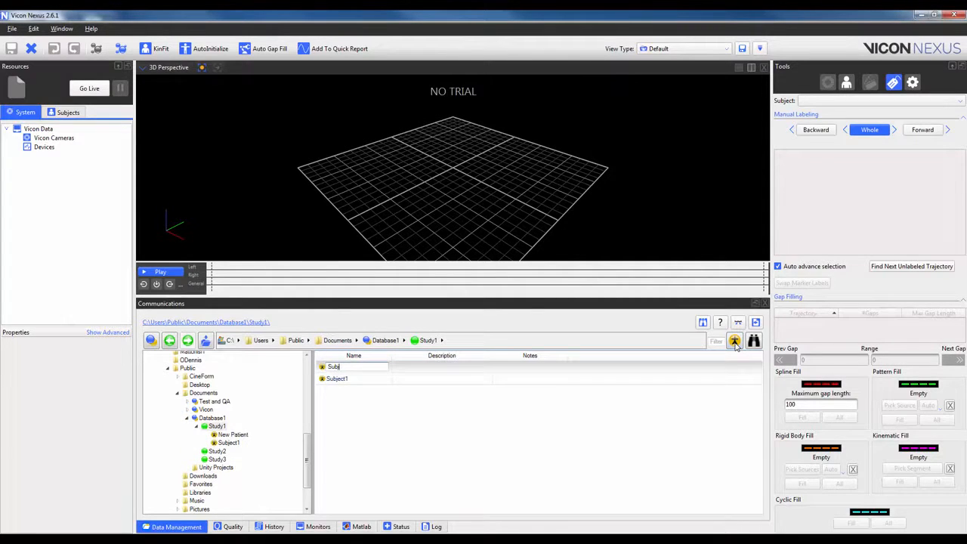
type("ect2")
key("Return")
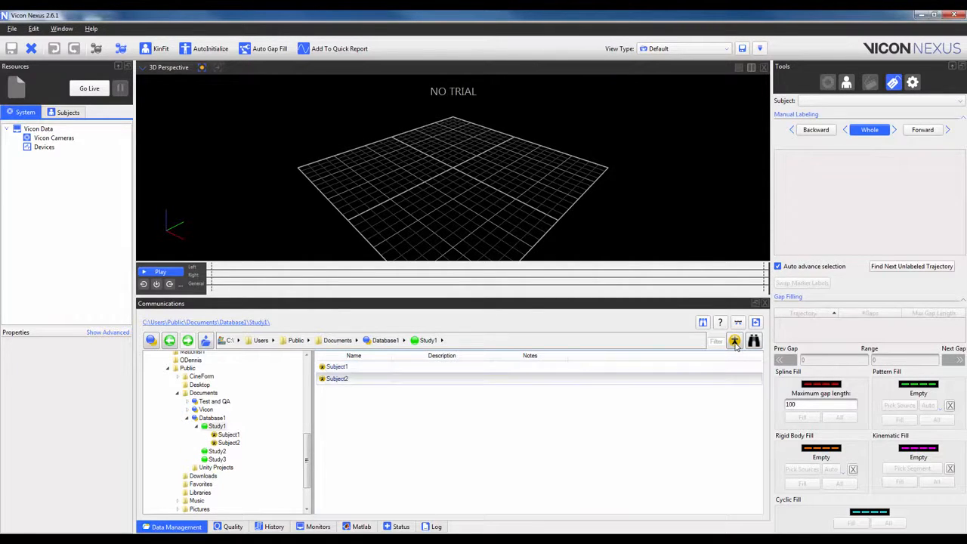
Open Subject1 and create a session named Day 1 in it.
double_click(357, 368)
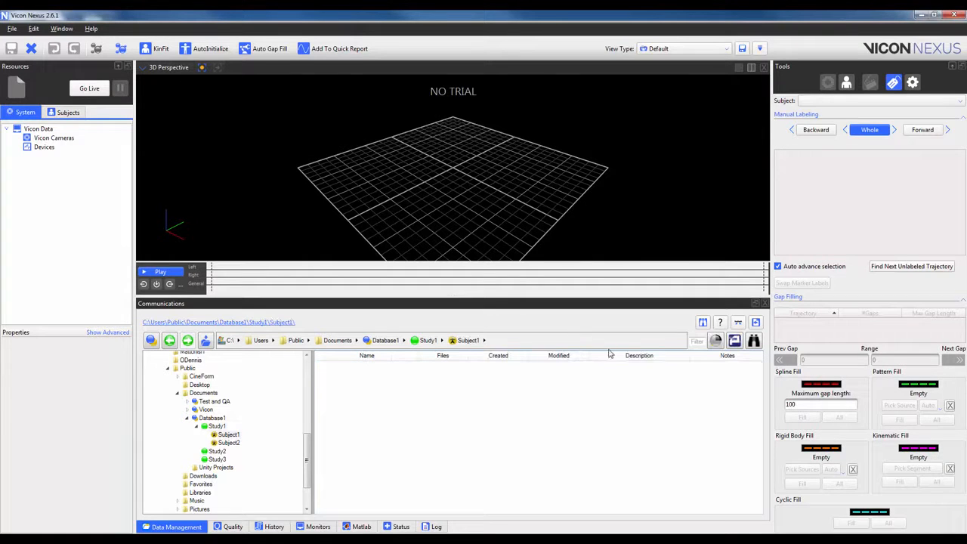
left_click(716, 341)
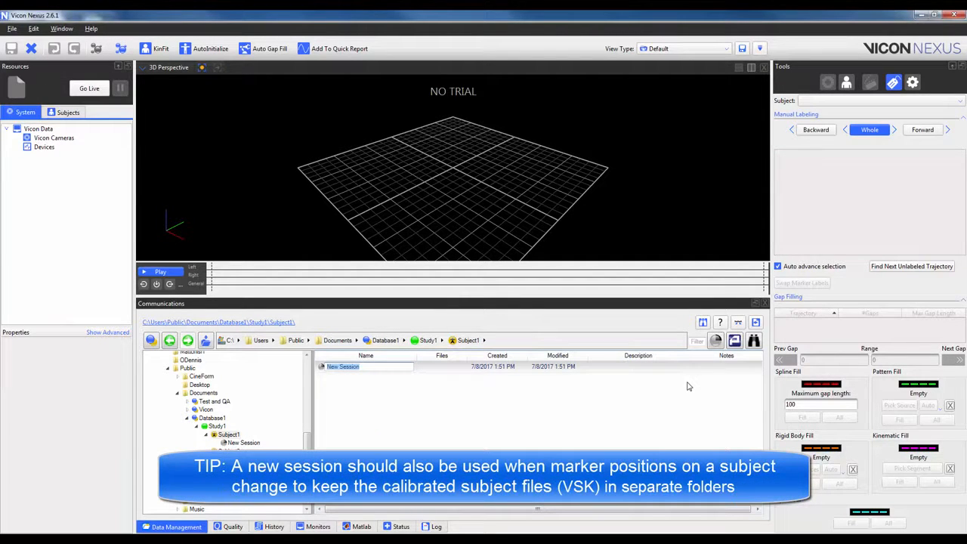
type("Day 1")
key("Return")
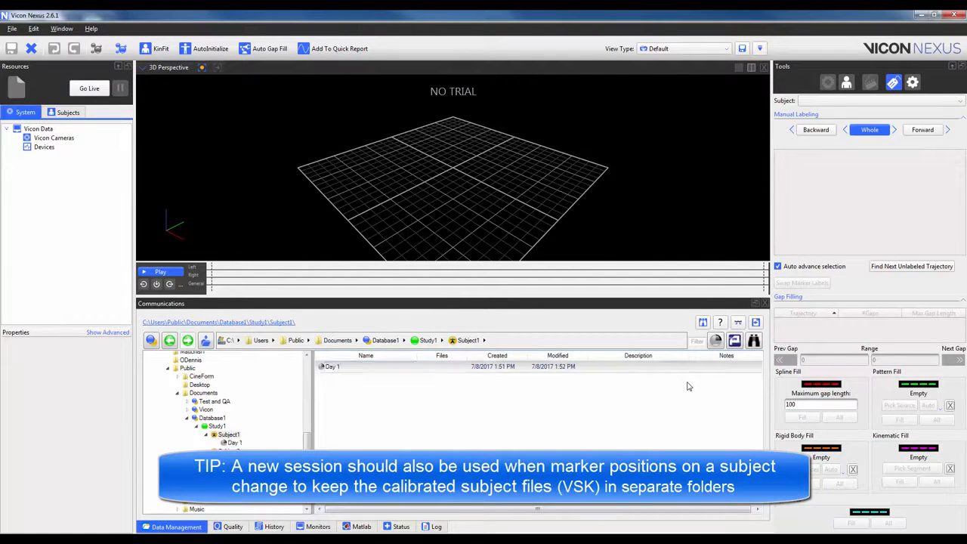
Add two more sessions under Subject1, named Intervention 1 and Pre.
left_click(714, 341)
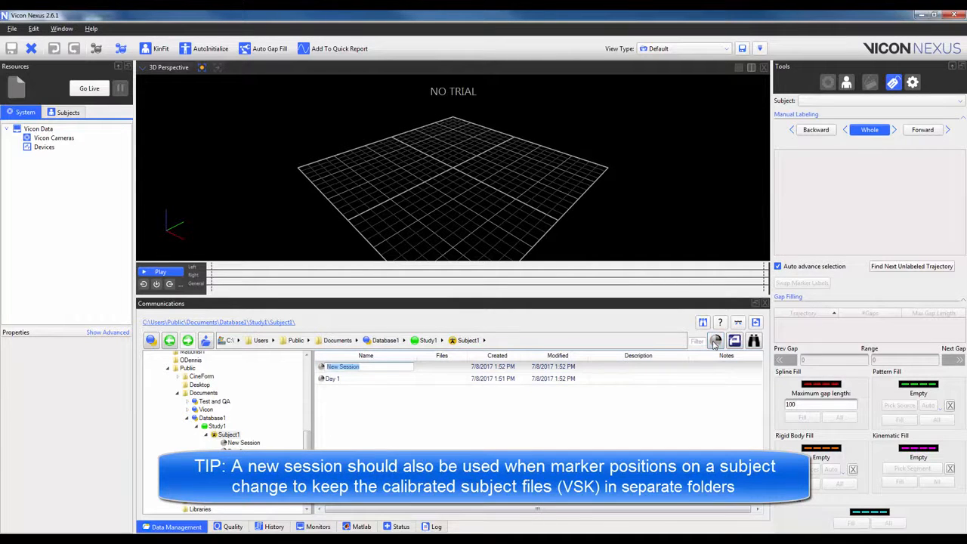
type("Internvention 1")
key("Return")
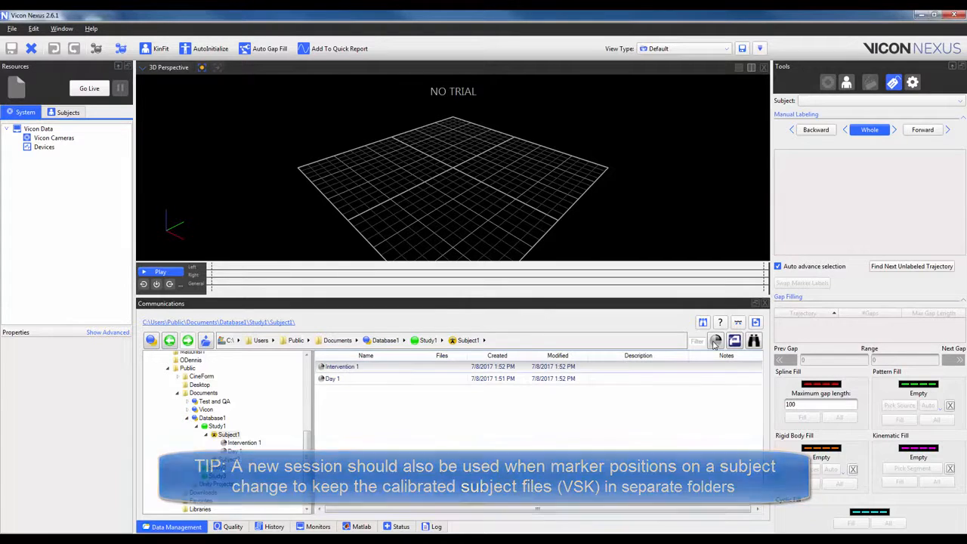
left_click(714, 341)
type("Pre")
key("Return")
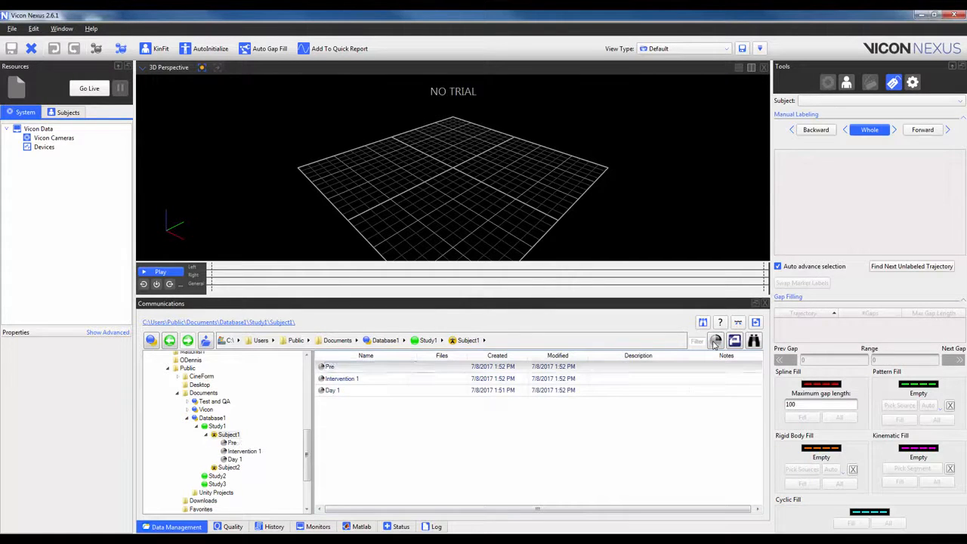
List the subjects under Study1 and go back up to the Database1 level.
left_click(445, 342)
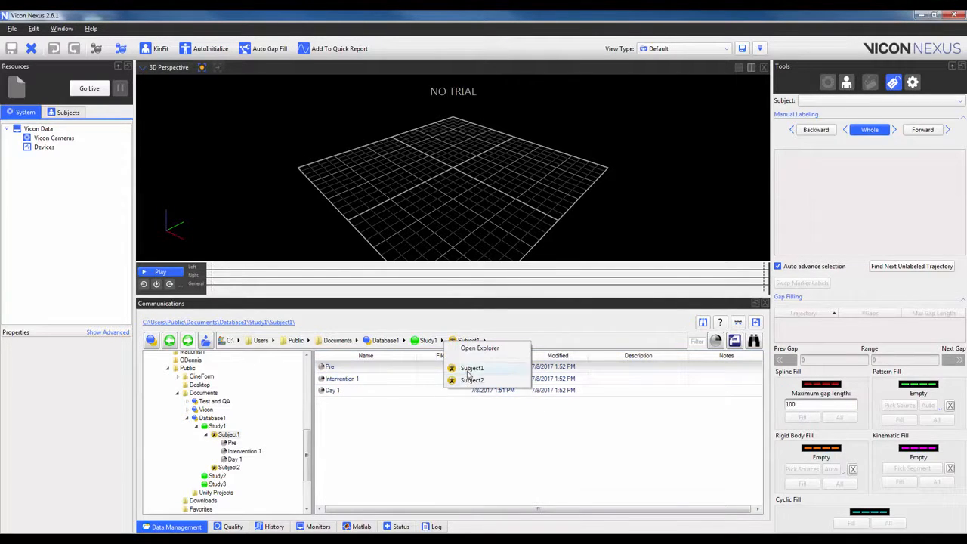
left_click(499, 323)
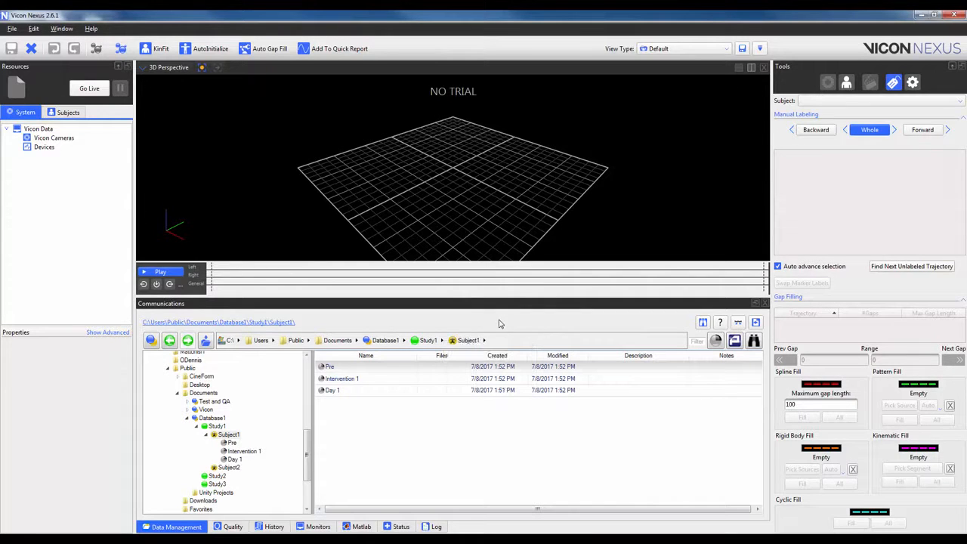
left_click(360, 340)
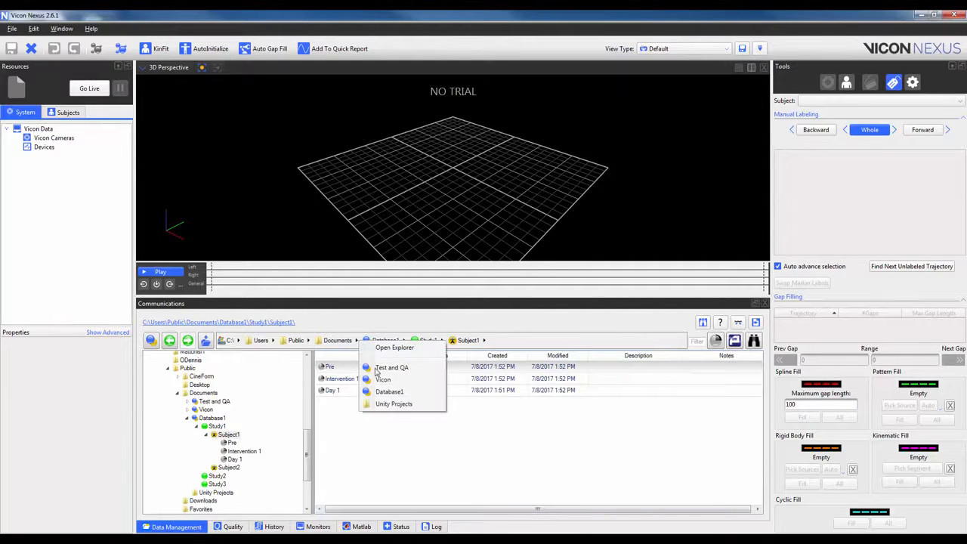
left_click(385, 391)
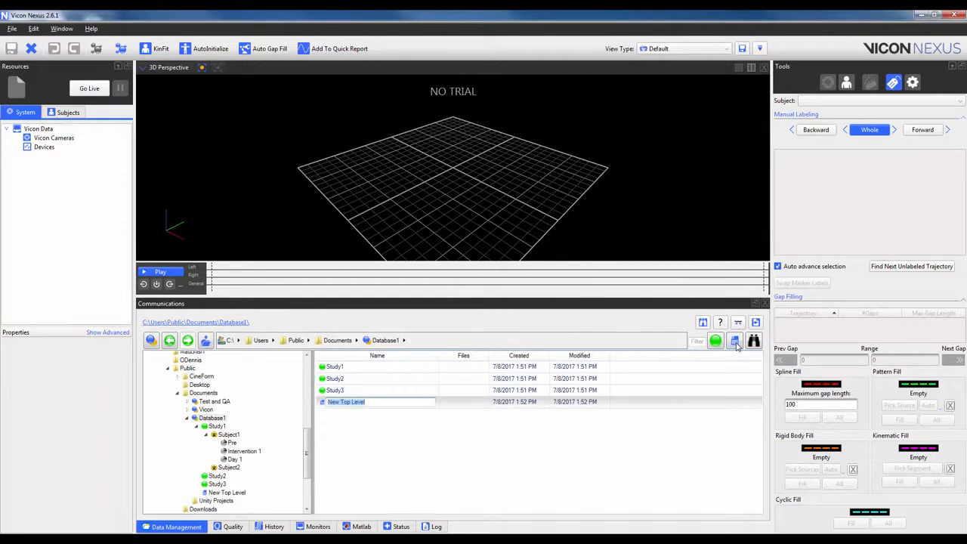
Add a generic top level to Database1 and a new project inside it, keeping both default names.
key("Return")
key("Return")
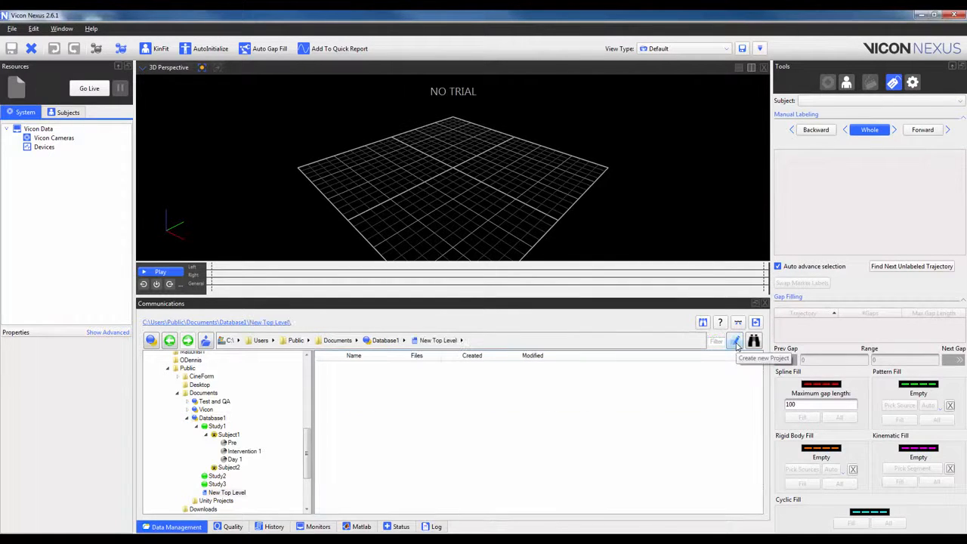
left_click(735, 342)
key("Return")
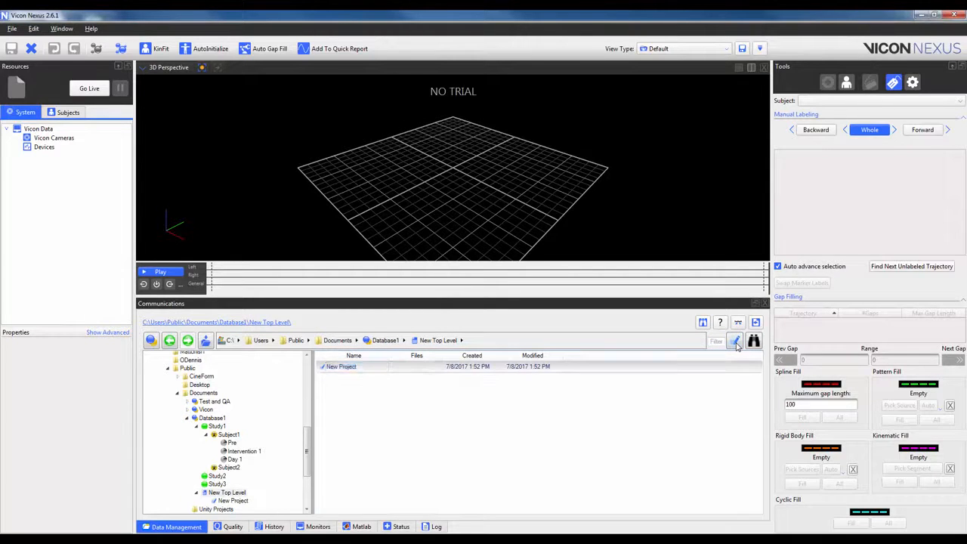
Open the new project under New Top Level and create a session in it, keeping the default name.
key("Return")
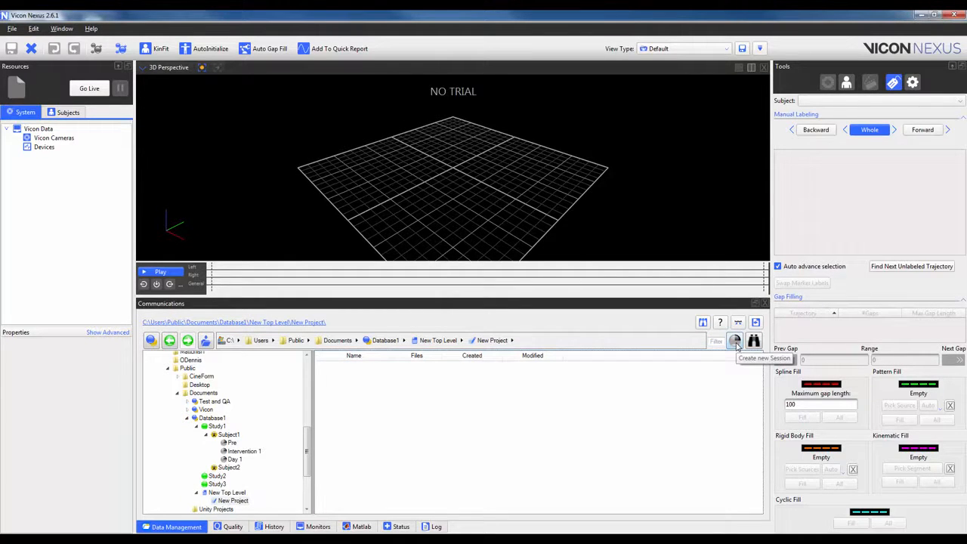
left_click(735, 341)
key("Return")
key("Return")
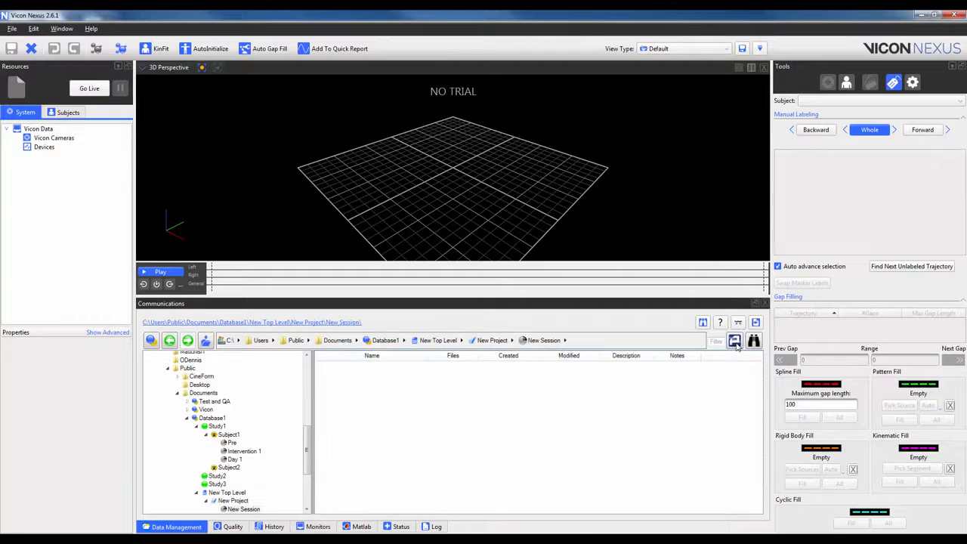
left_click_drag(308, 446, 308, 457)
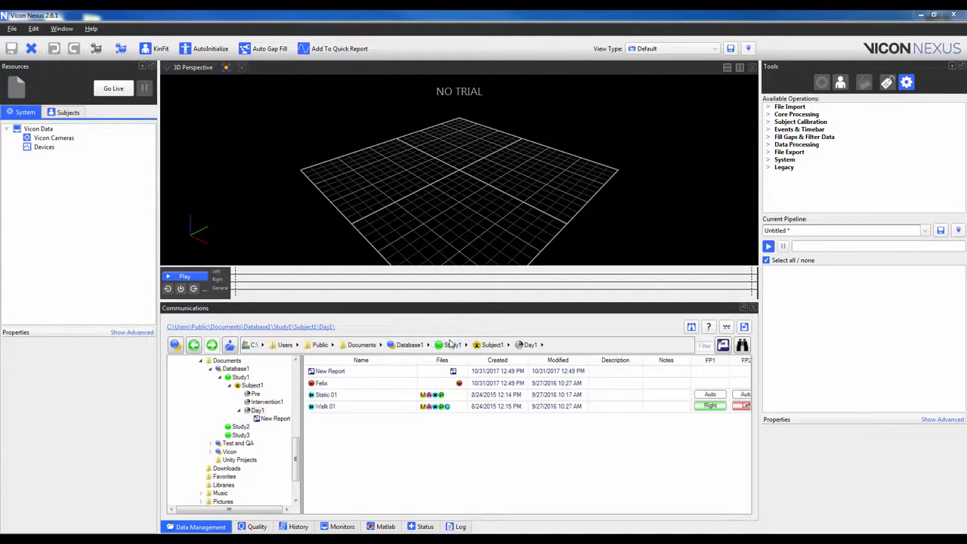
Create a column scheme named Custom for Database1 in the Eclipse database manager, check the available schemes and close the manager.
left_click(175, 346)
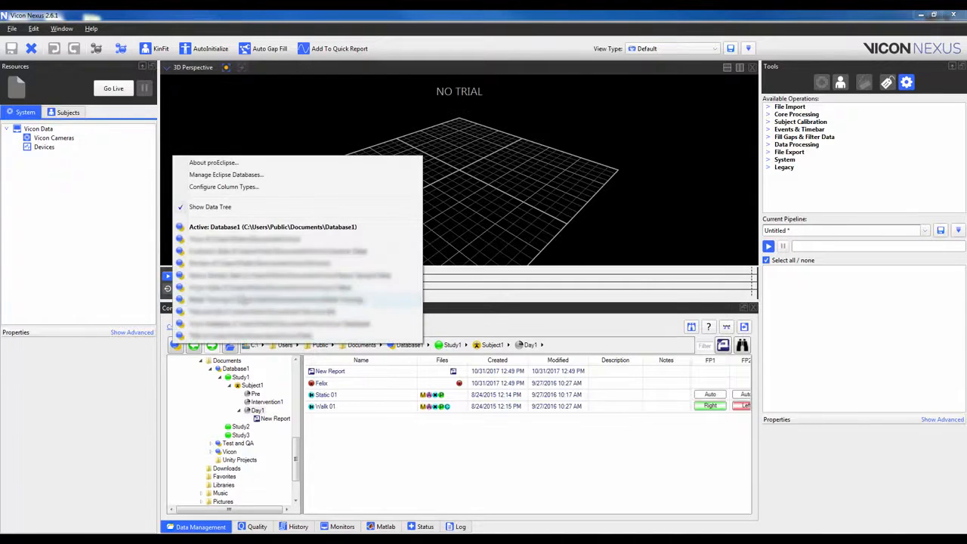
left_click(260, 176)
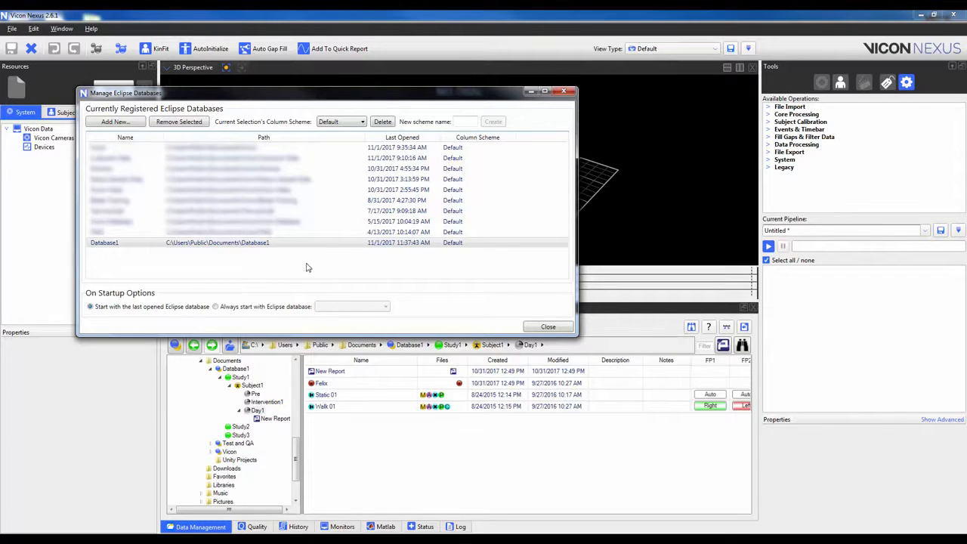
left_click(462, 122)
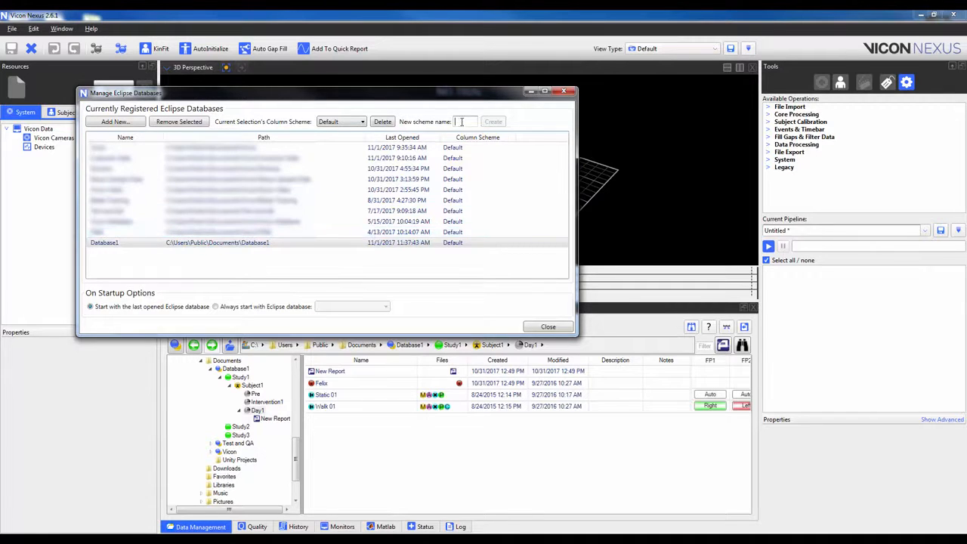
type("Custom")
left_click(493, 123)
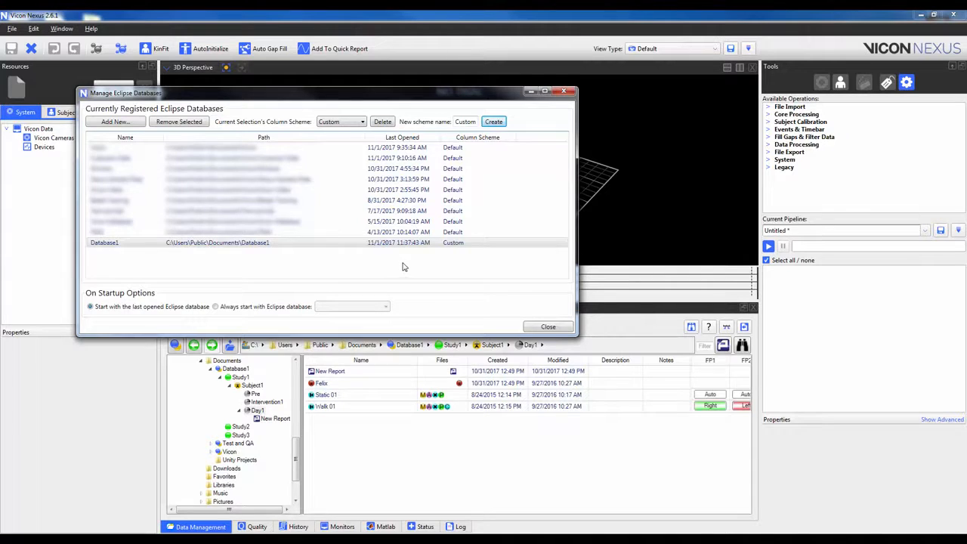
left_click(349, 126)
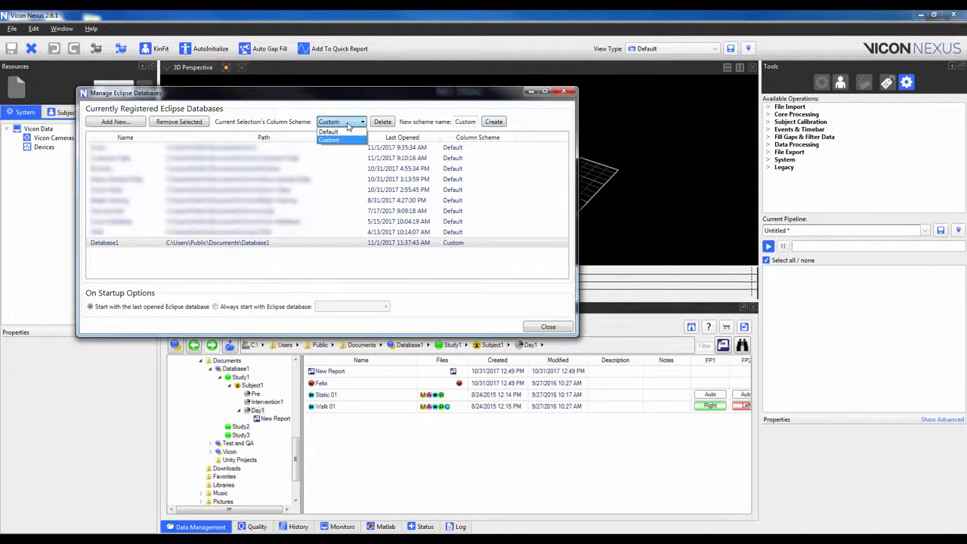
left_click(350, 109)
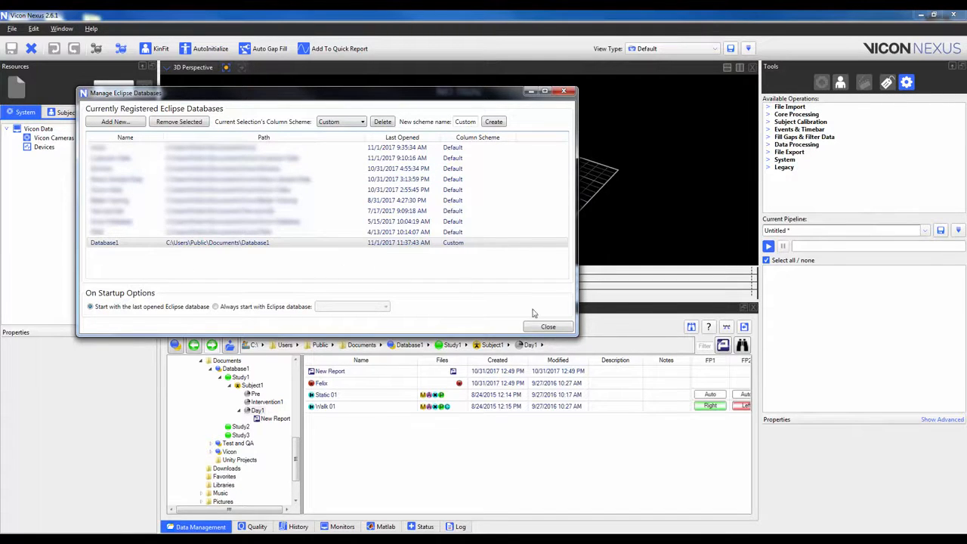
left_click(548, 328)
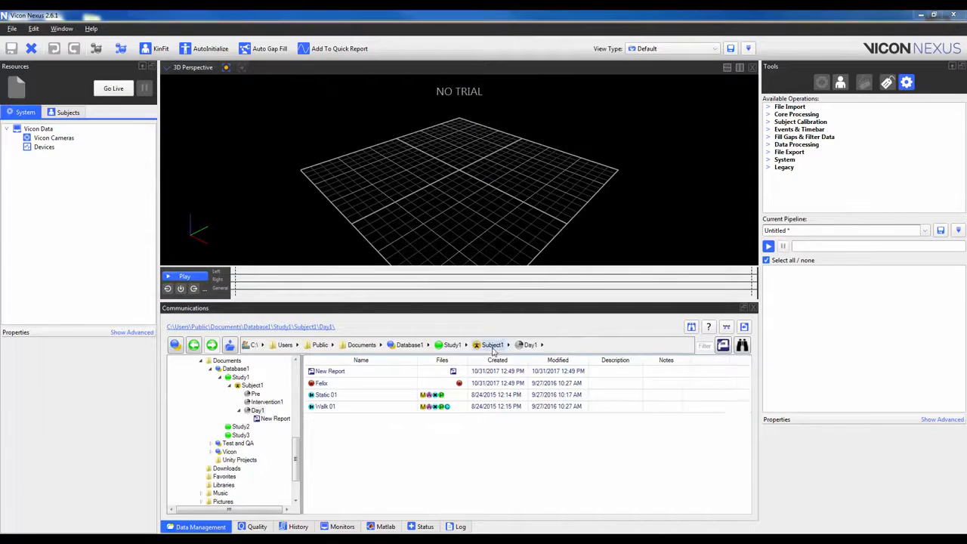
Reopen the Day1 session from Subject1 and examine the column options offered for the Description column.
left_click(492, 345)
double_click(339, 400)
right_click(626, 362)
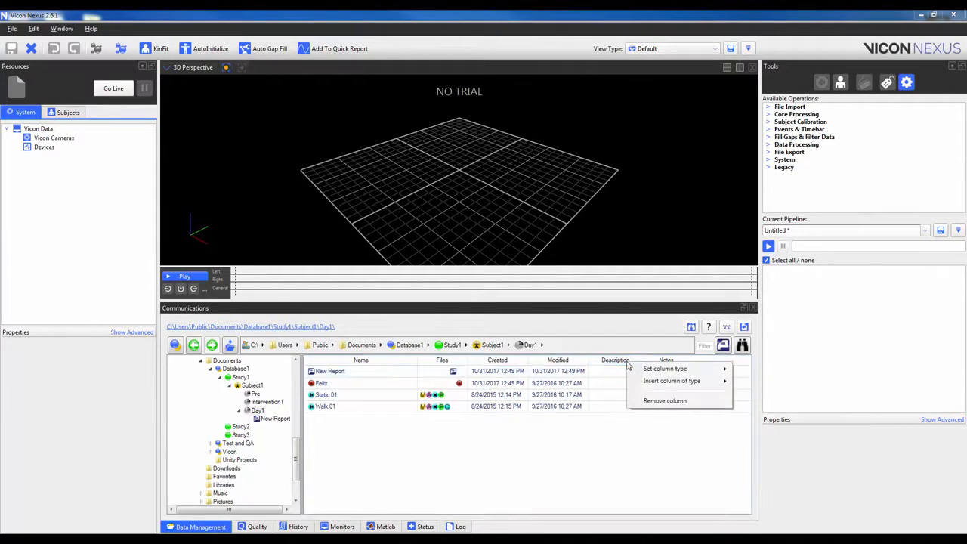
mouse_move(633, 368)
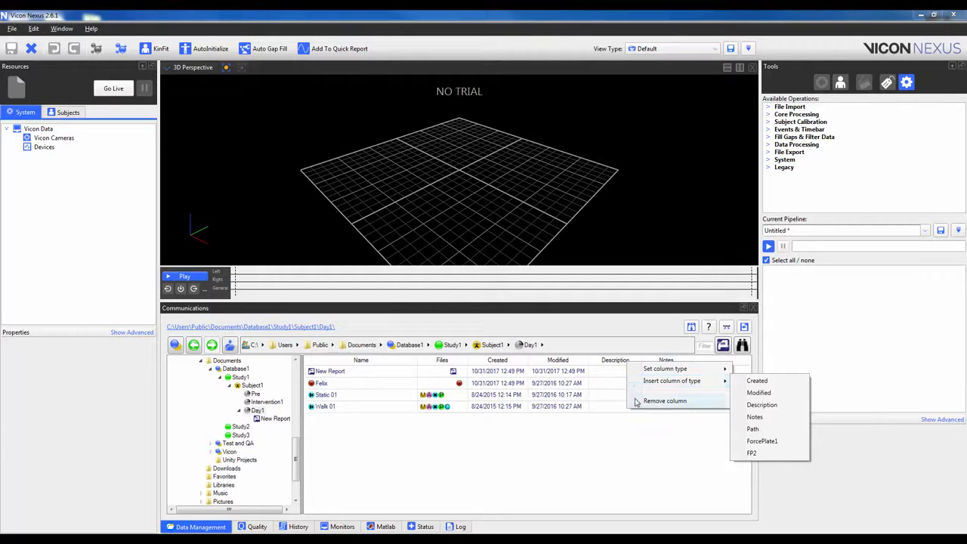
left_click(632, 446)
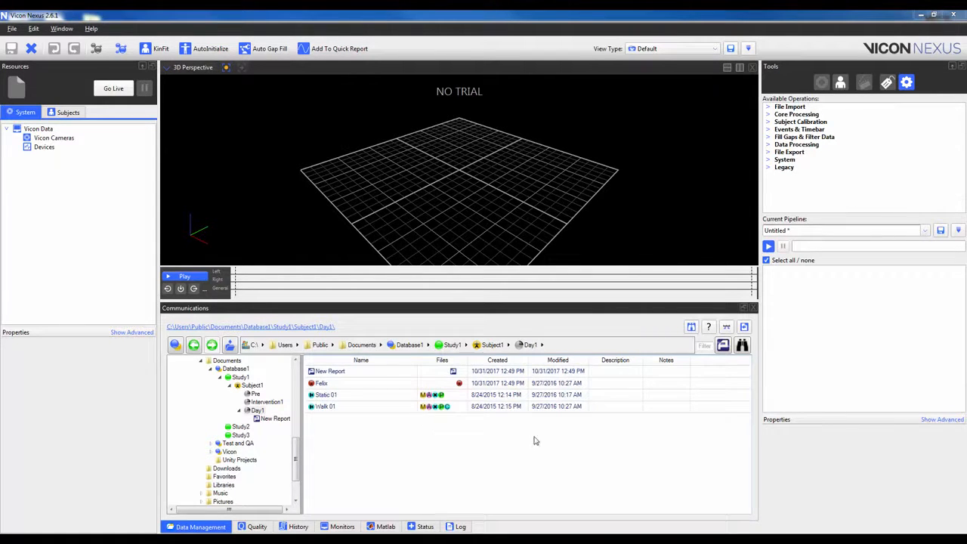
Change the Description column's type to ForcePlate1 and set it back to Description.
right_click(635, 363)
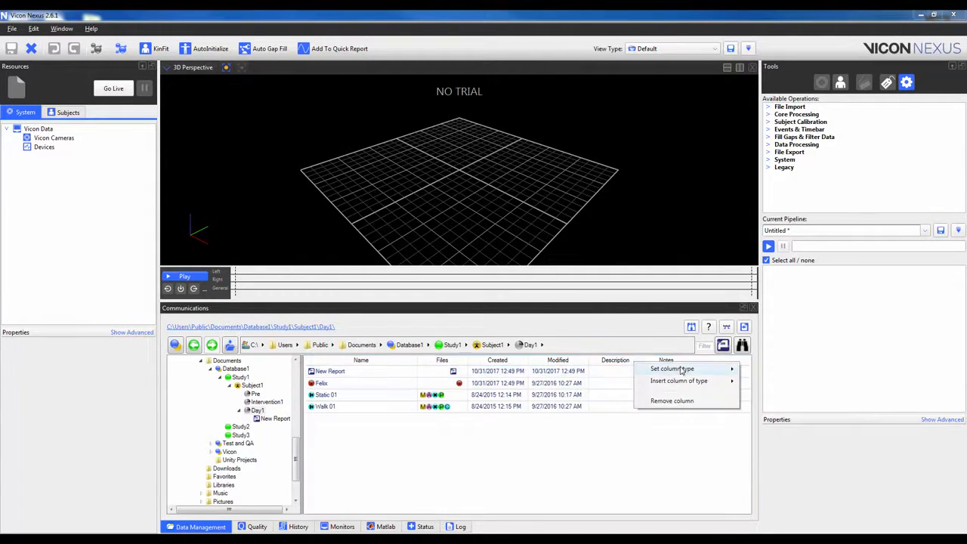
mouse_move(727, 371)
left_click(768, 429)
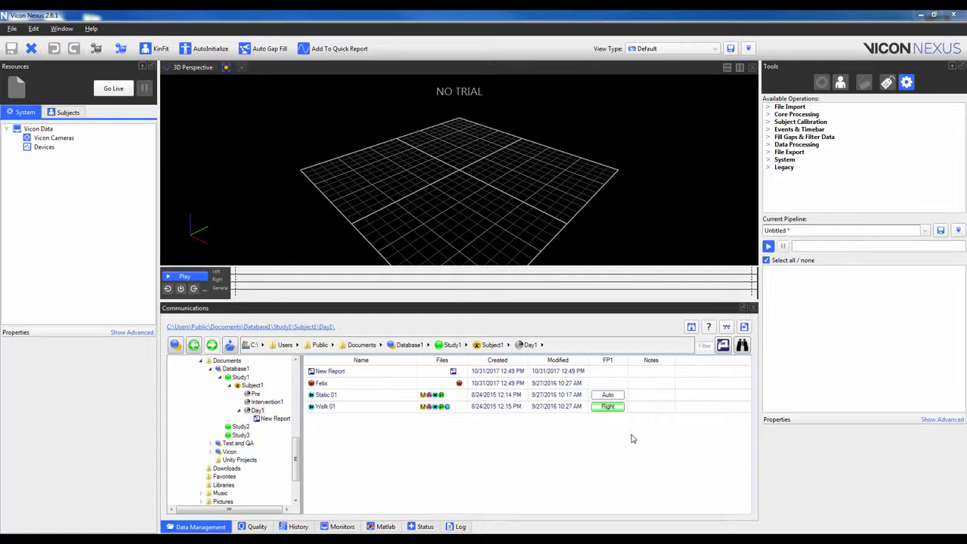
right_click(621, 363)
mouse_move(665, 373)
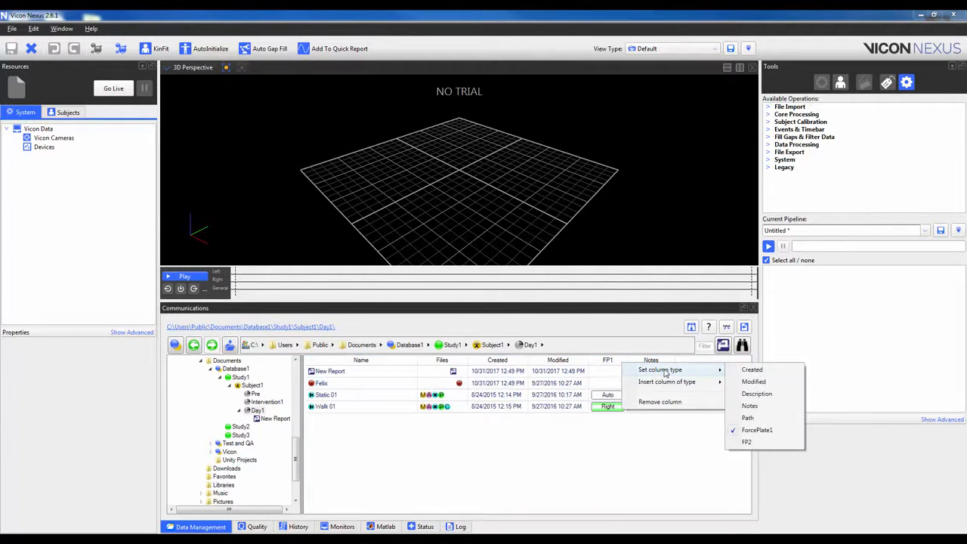
left_click(755, 394)
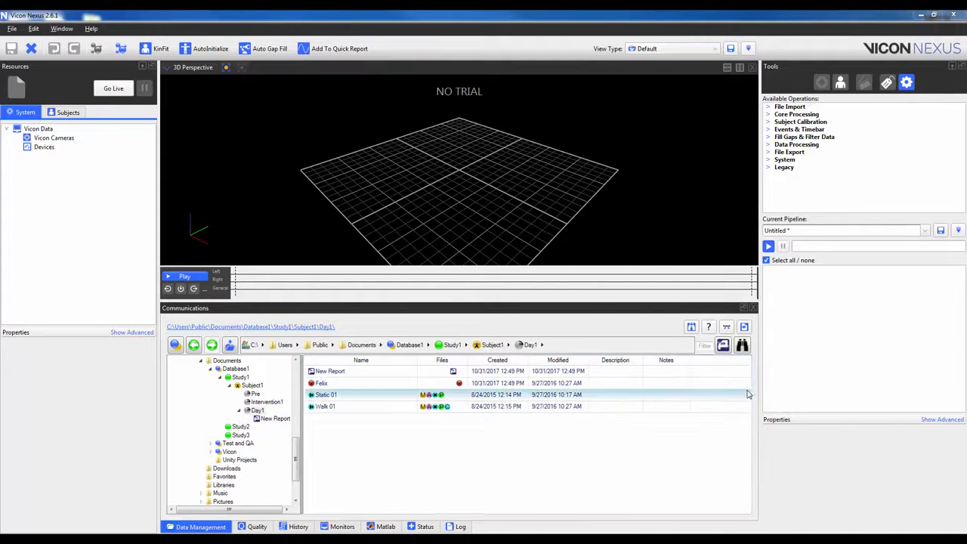
Insert an FP2 column and a ForcePlate1 column after Notes in the Day1 session list, with ForcePlate1 ahead of FP2.
right_click(685, 362)
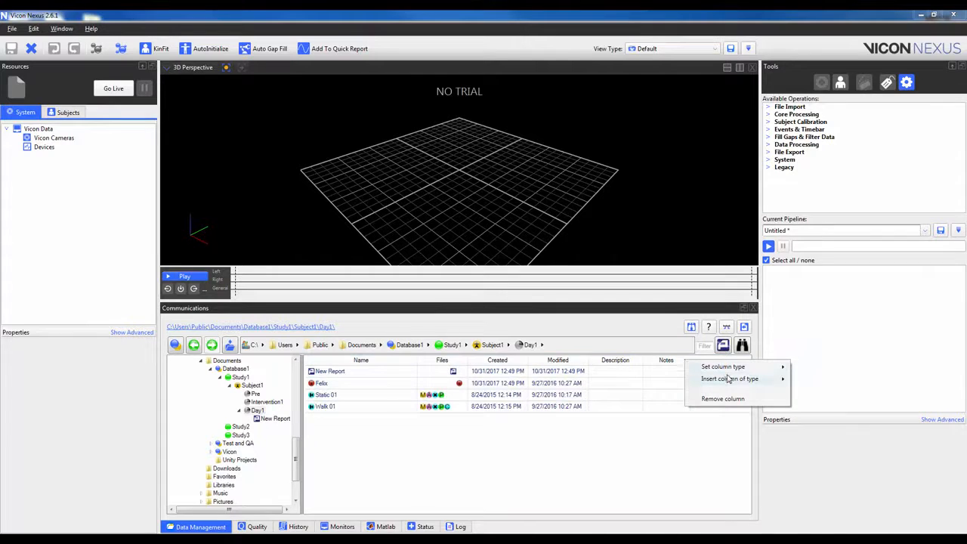
mouse_move(728, 378)
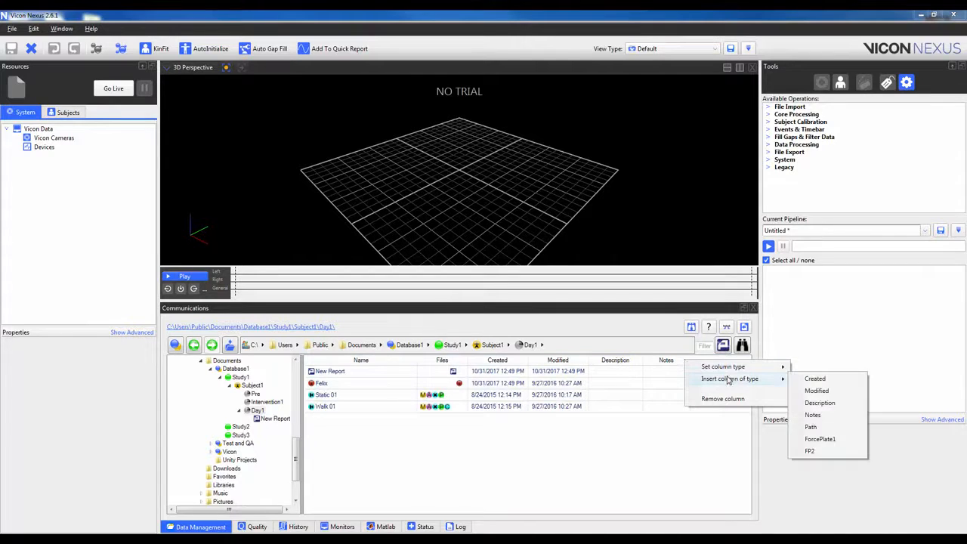
left_click(820, 451)
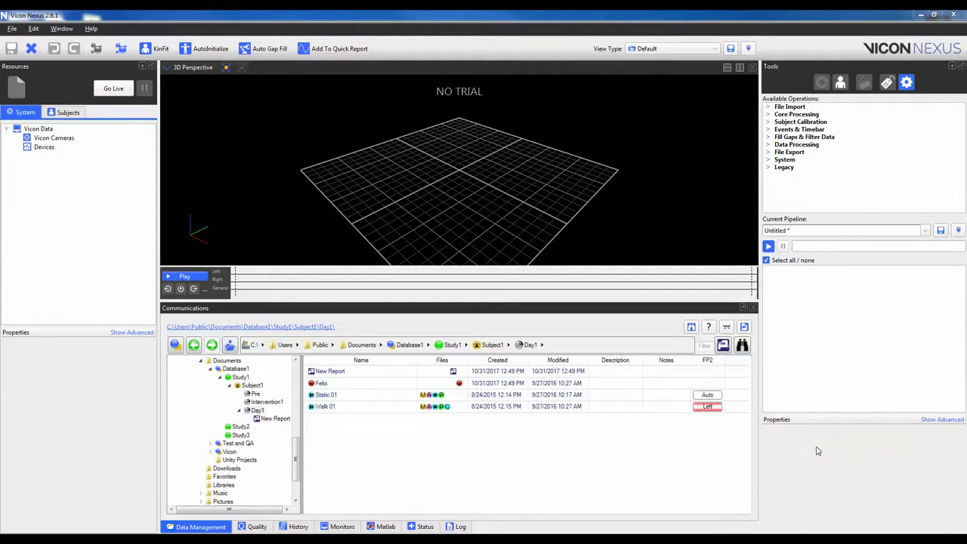
right_click(672, 362)
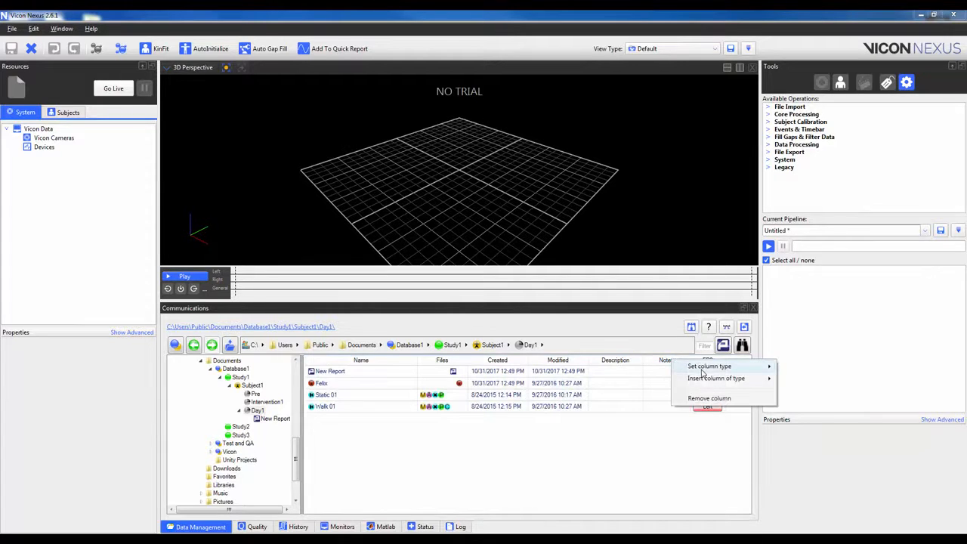
mouse_move(706, 378)
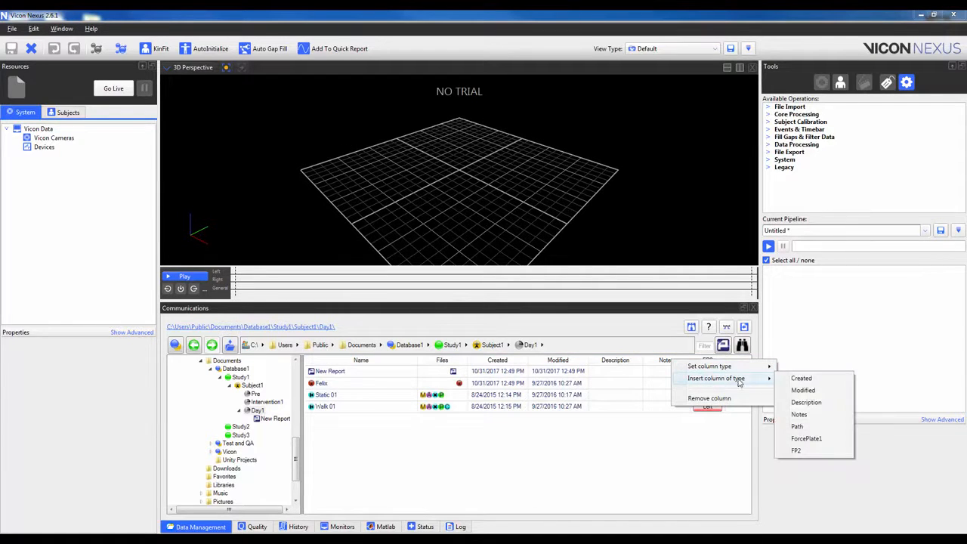
left_click(806, 439)
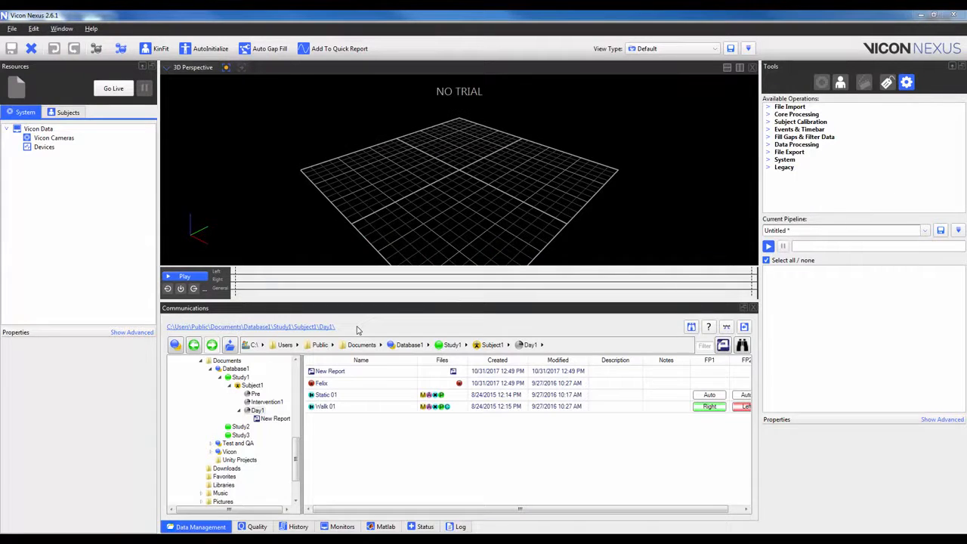
Add a new column type in the column type configuration with the identifier InjurySide and the header text Side.
left_click(175, 346)
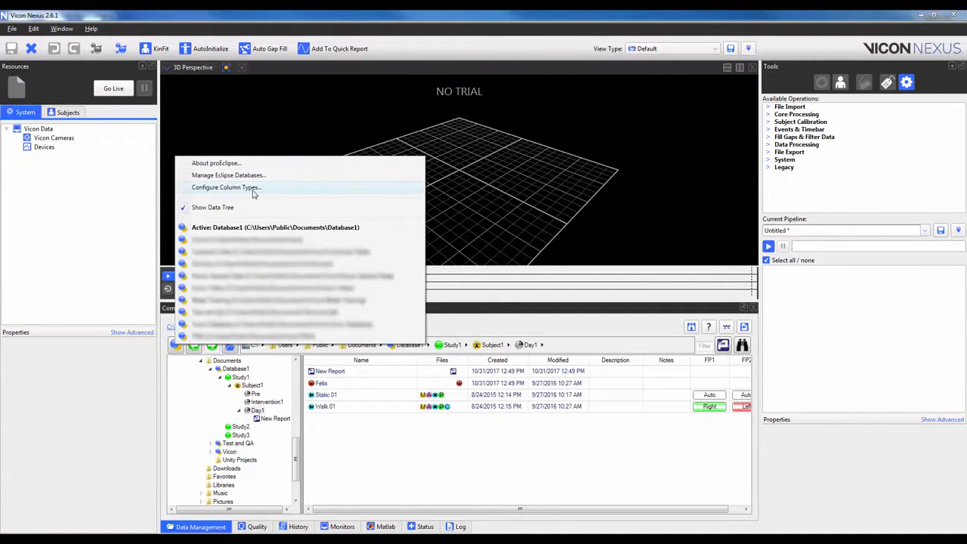
left_click(252, 189)
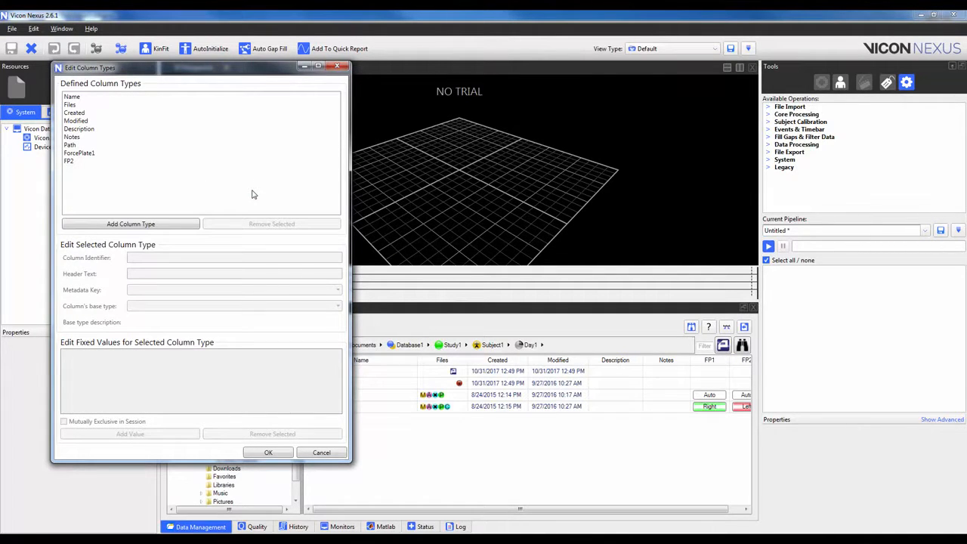
left_click(155, 226)
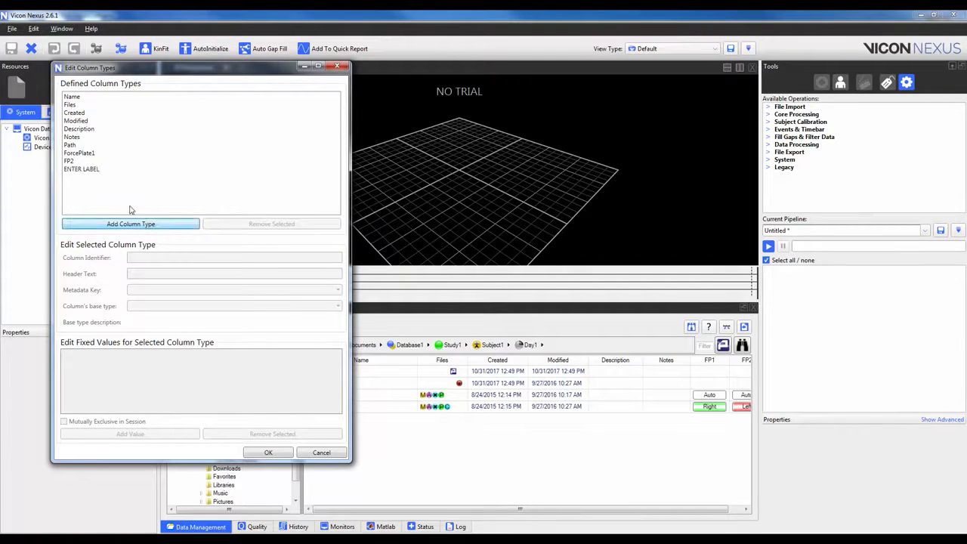
left_click(96, 172)
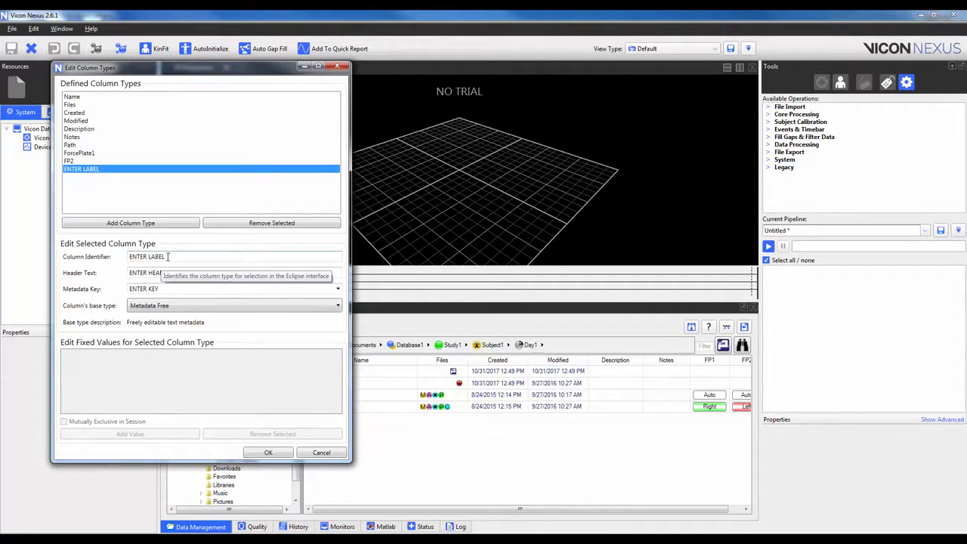
left_click_drag(167, 257, 123, 260)
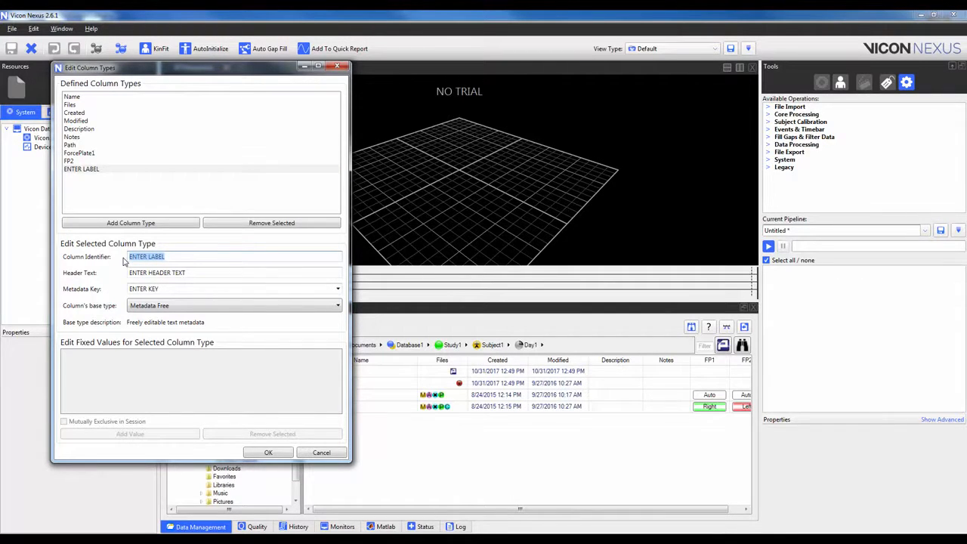
type("InjurySide")
left_click_drag(192, 272, 130, 273)
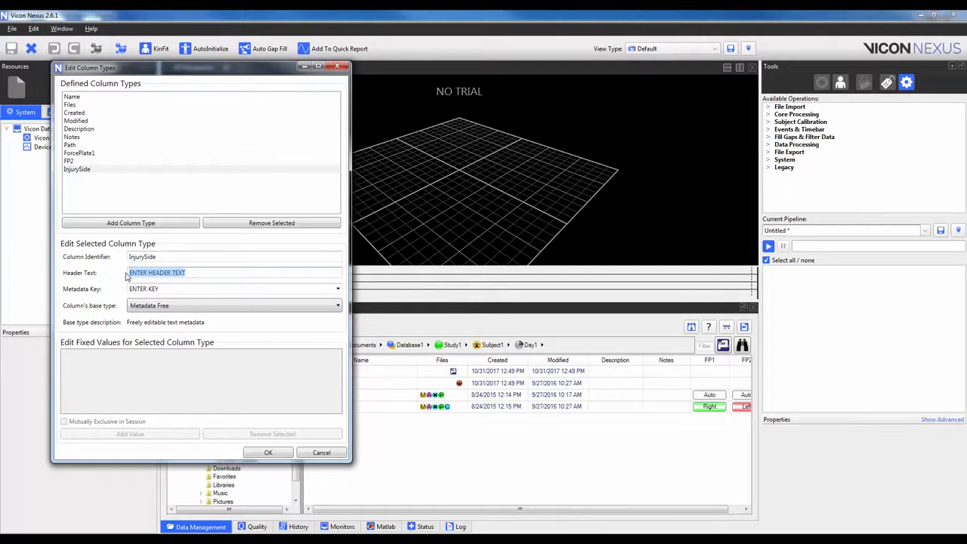
type("Side")
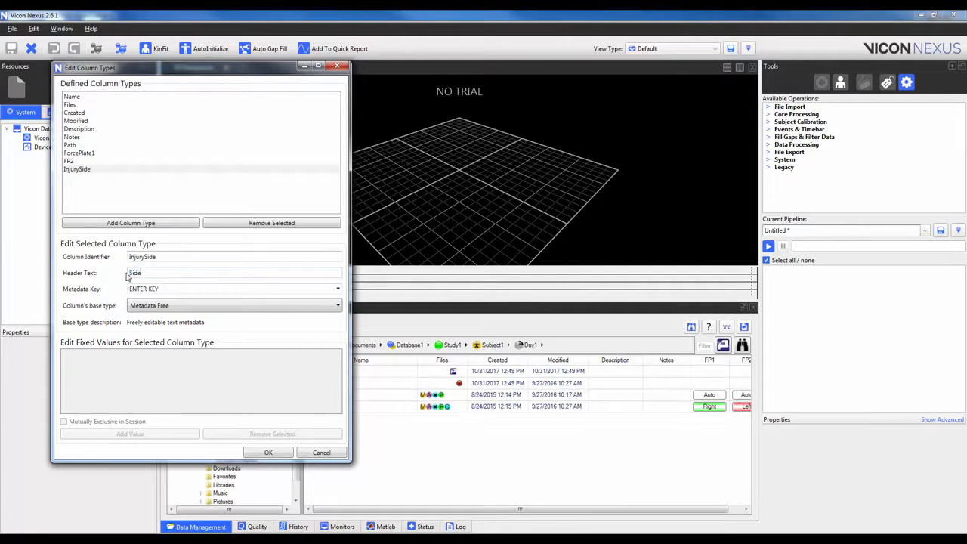
Review the ForcePlate1 column type, and set InjurySide's base type to Metadata Button and its metadata key to SIDE.
left_click(89, 153)
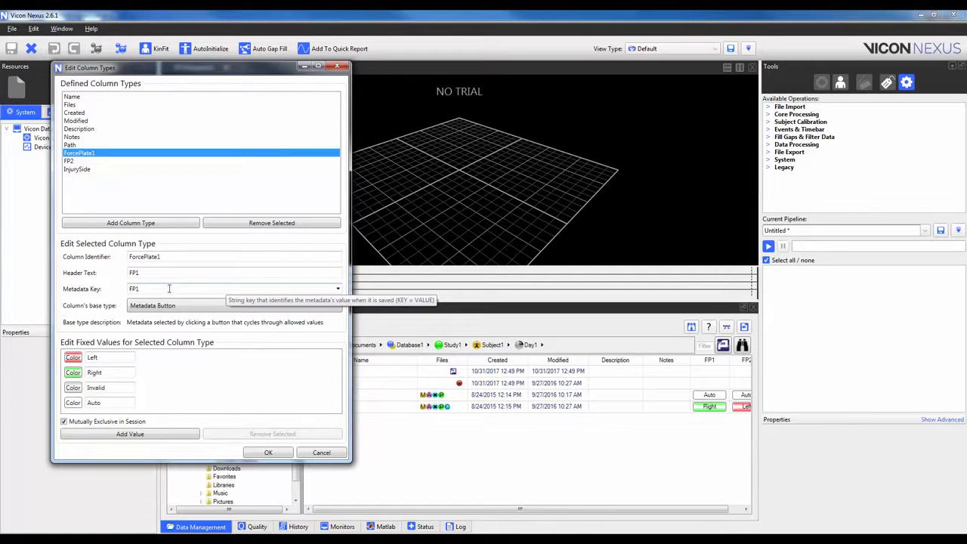
left_click(83, 173)
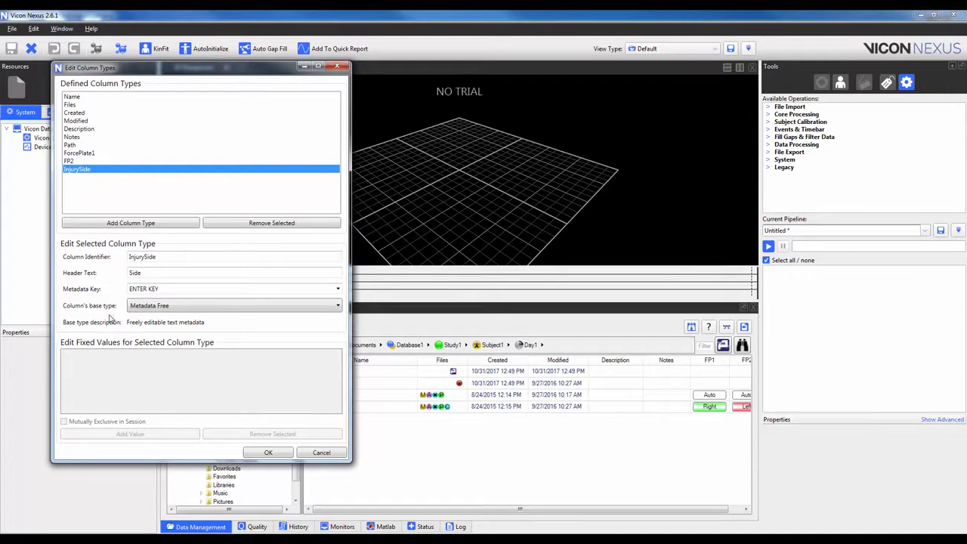
left_click(185, 309)
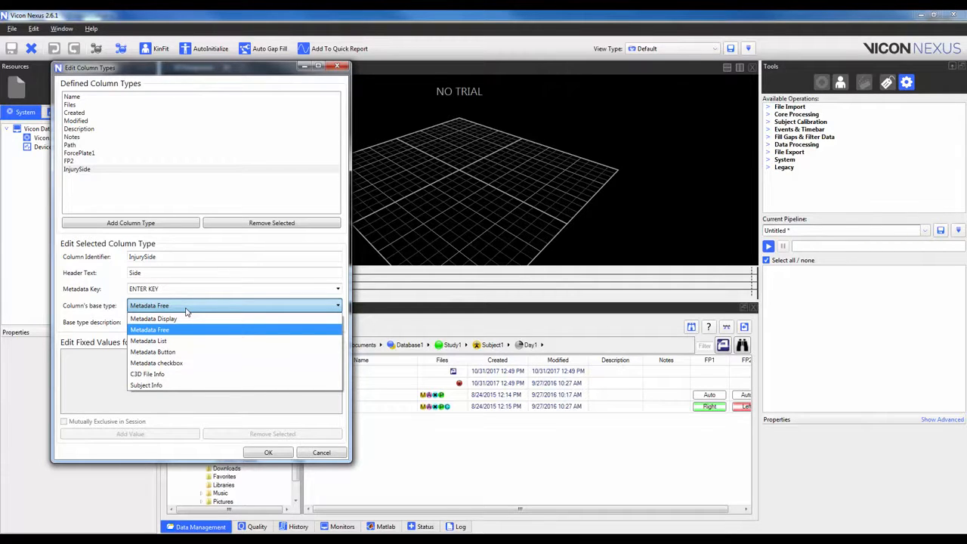
left_click(180, 354)
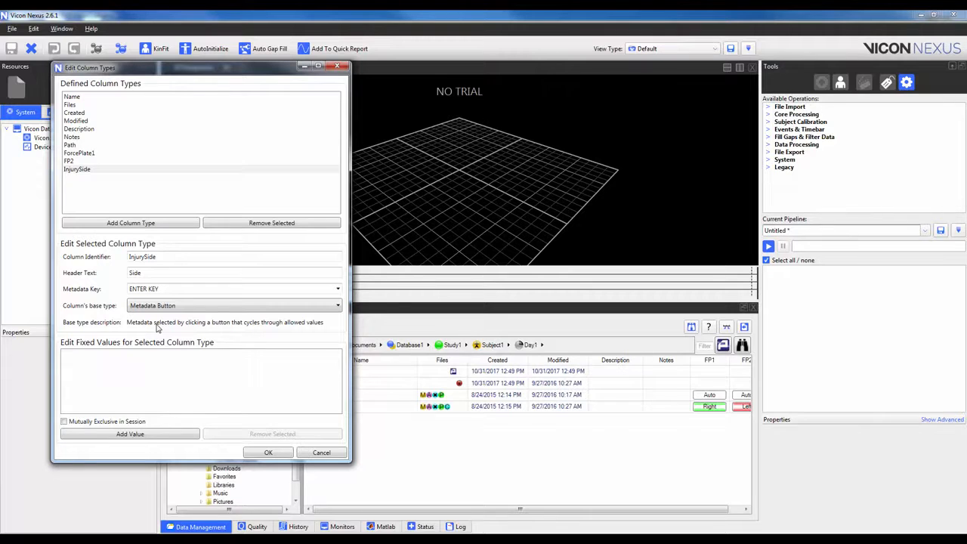
left_click(339, 291)
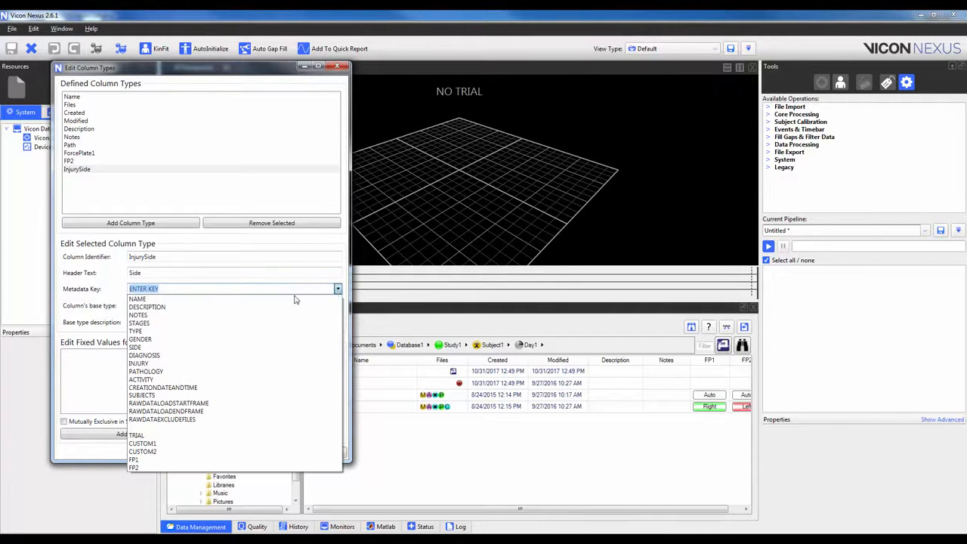
left_click(149, 347)
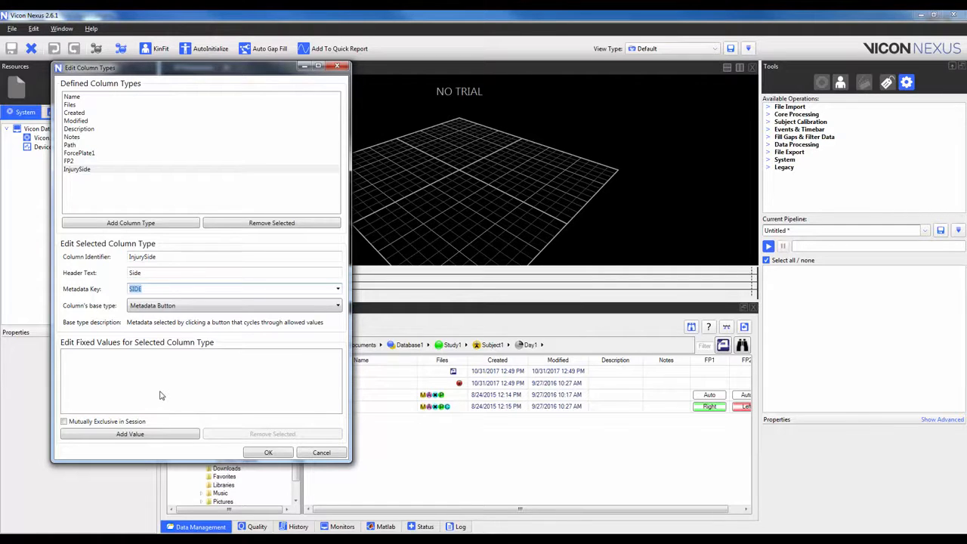
Add the fixed values Left, Right and None to the InjurySide column type.
left_click(133, 435)
left_click(106, 357)
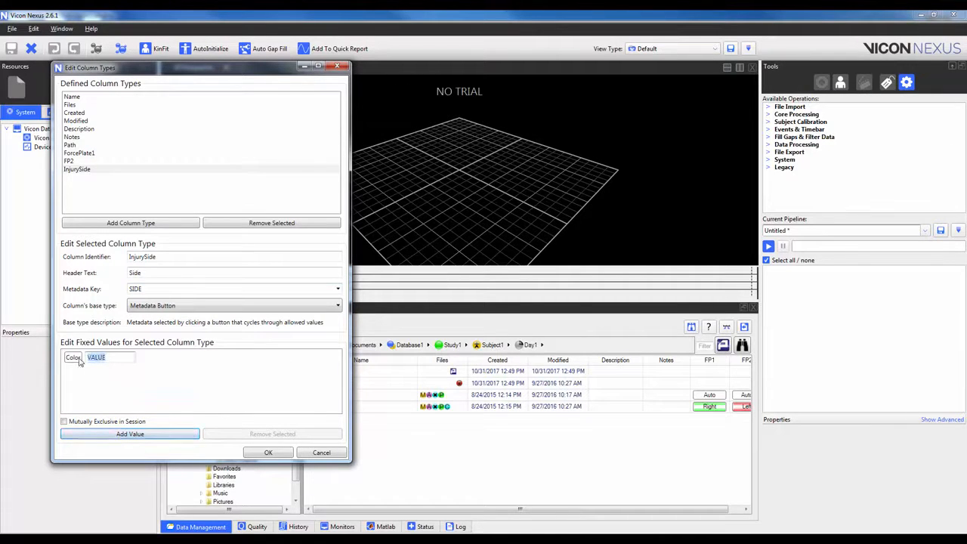
type("Left")
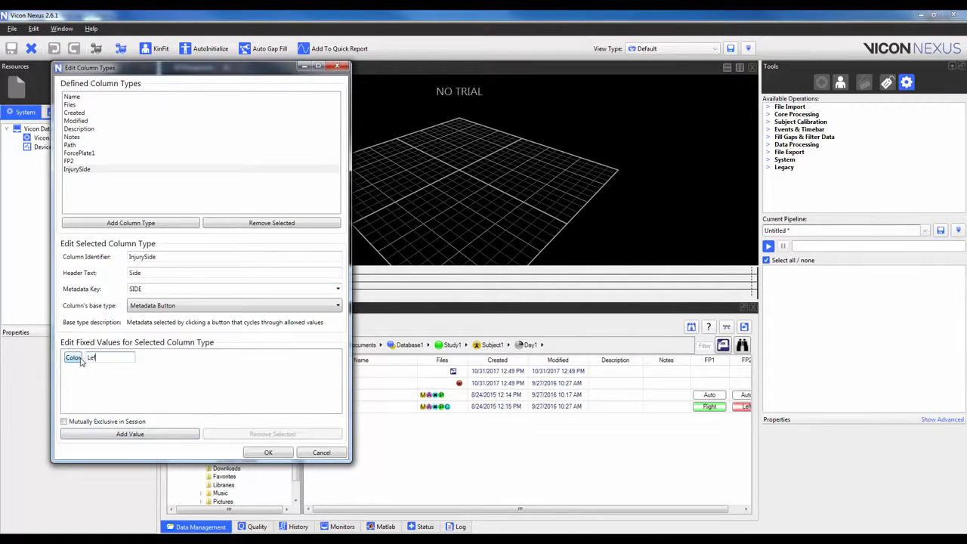
left_click(111, 436)
left_click(113, 371)
type("Right")
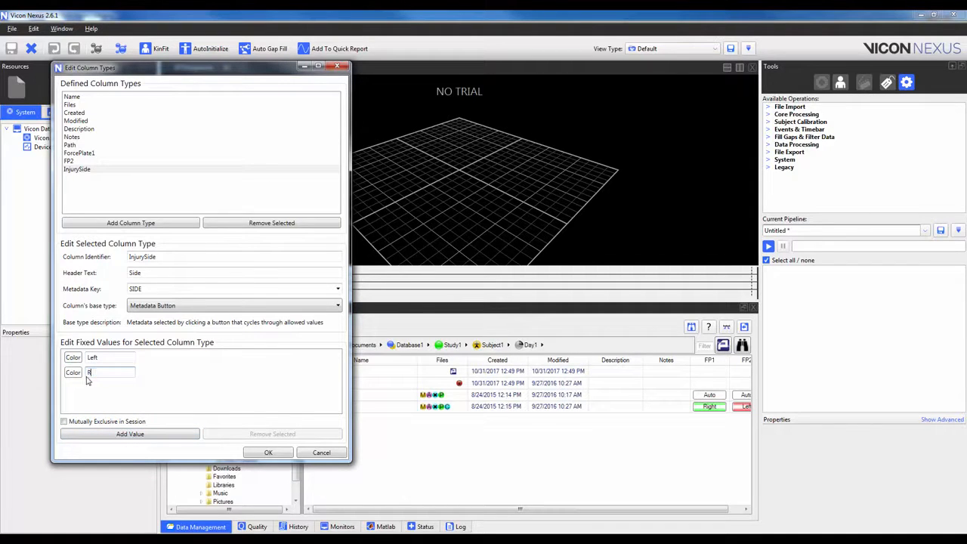
left_click(119, 436)
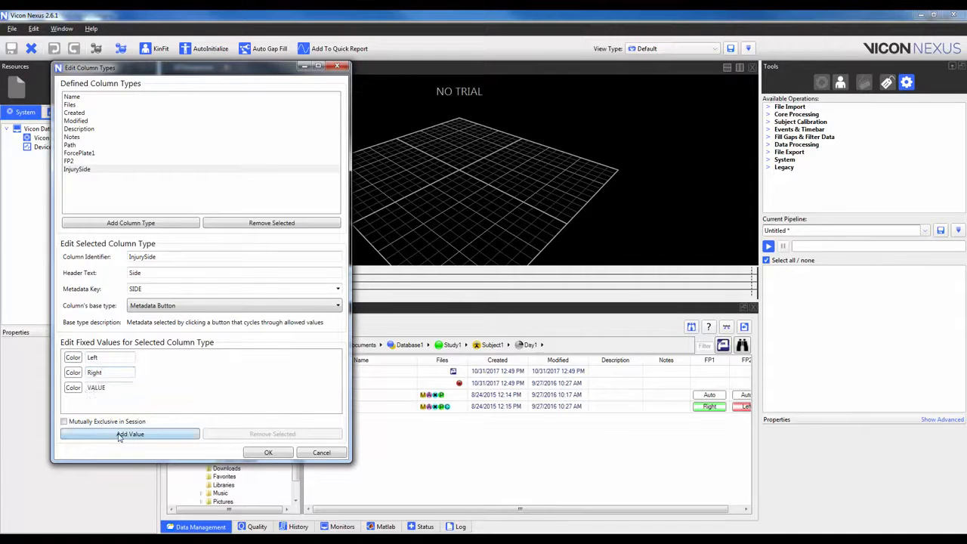
left_click(113, 387)
type("None")
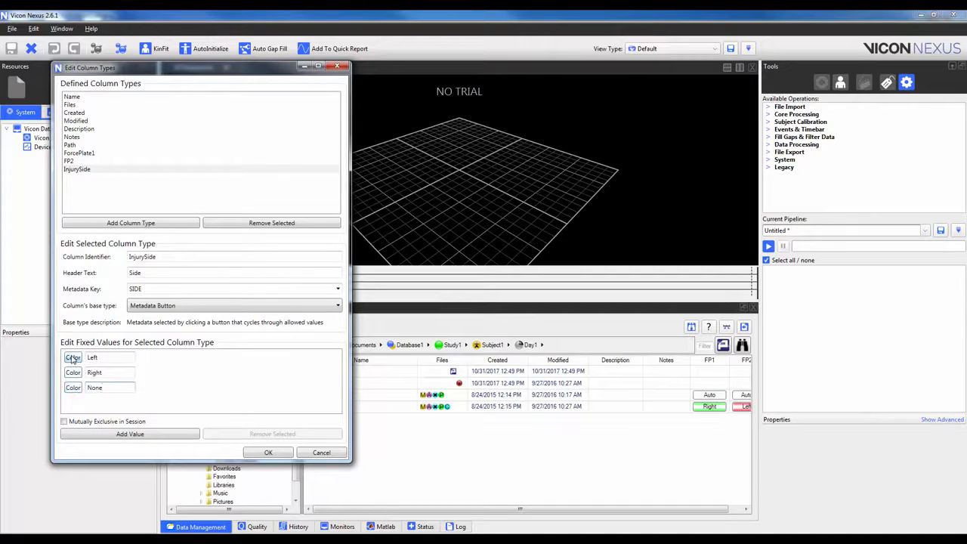
Color InjurySide's fixed values red for Left, green for Right and gray for None.
left_click(73, 358)
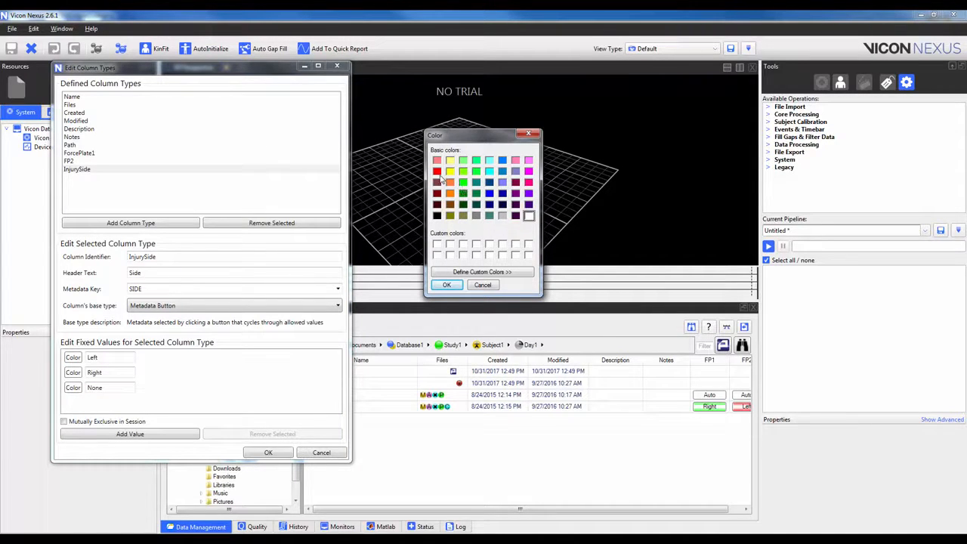
left_click(437, 171)
left_click(445, 285)
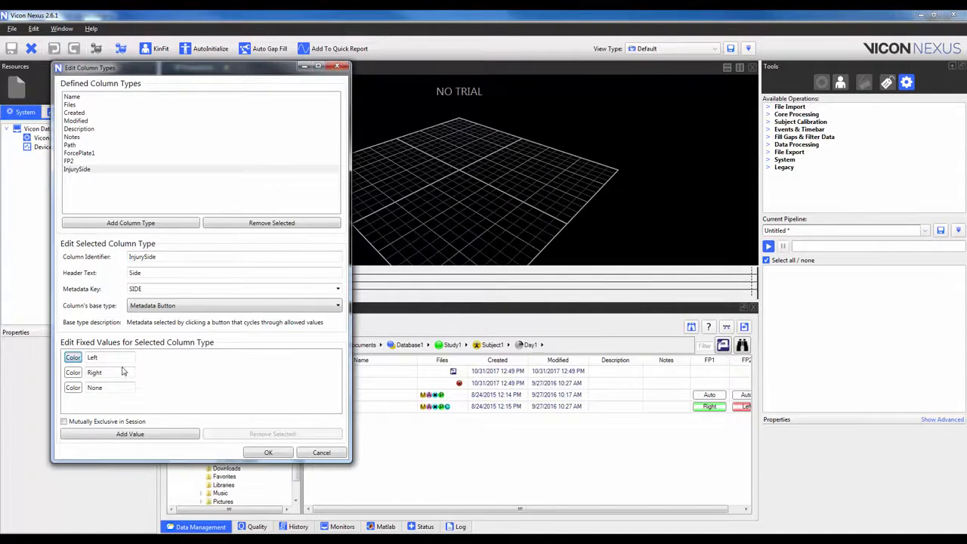
left_click(74, 373)
left_click(463, 182)
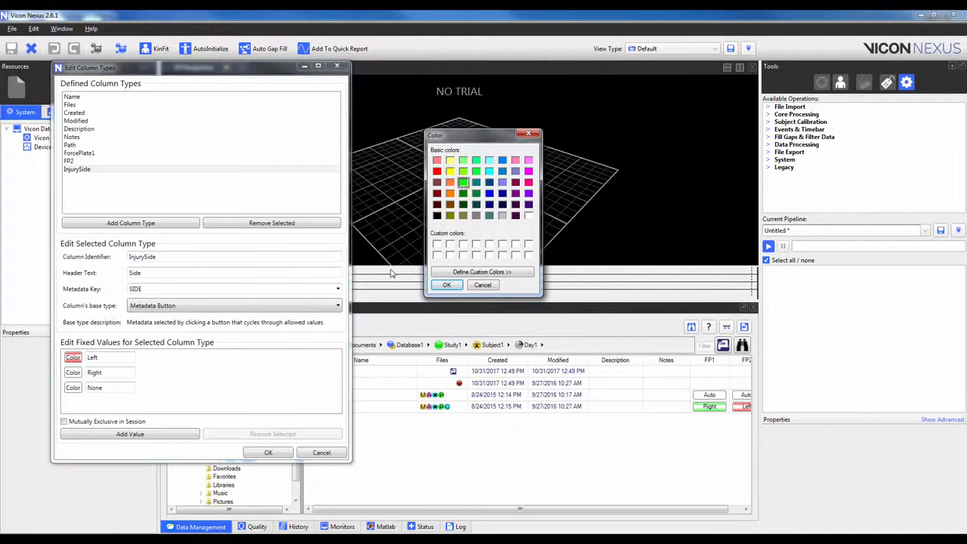
left_click(447, 285)
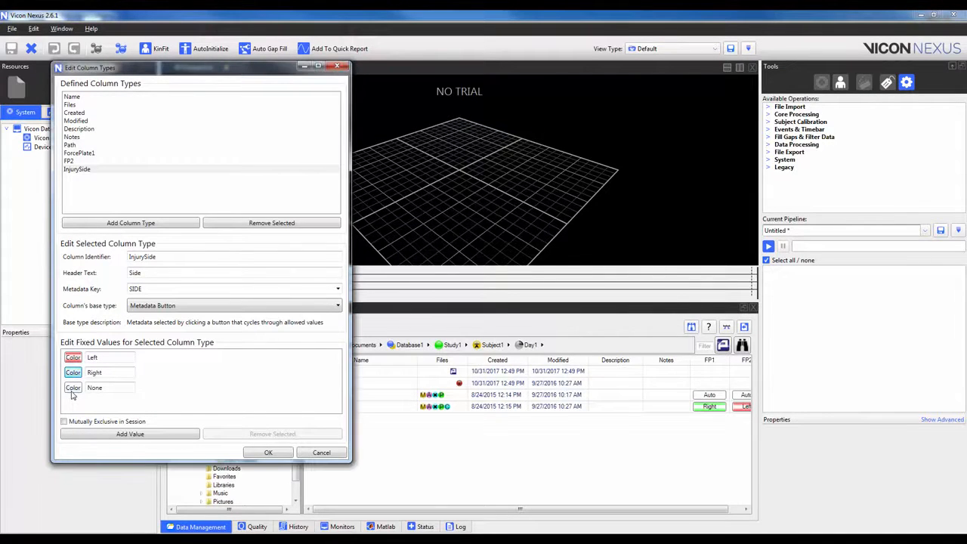
left_click(73, 387)
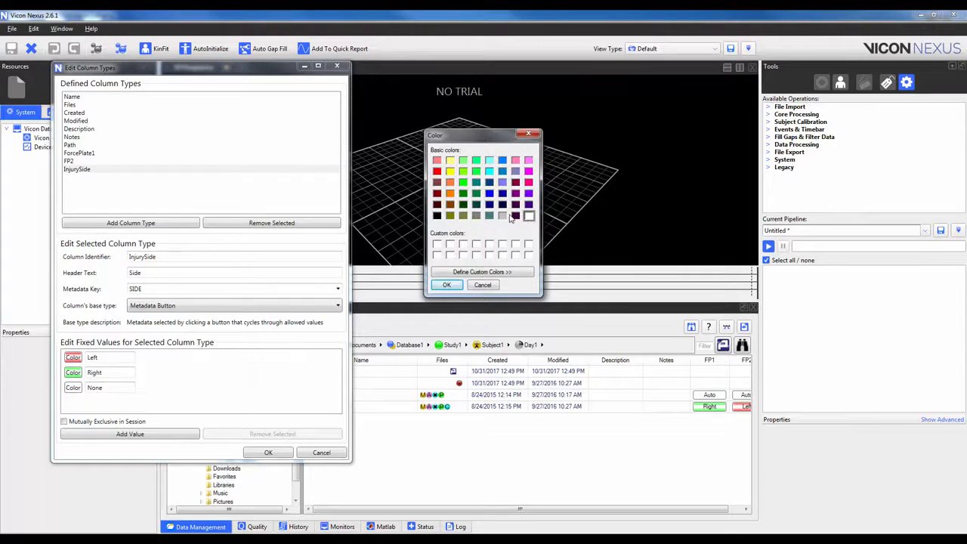
left_click(502, 216)
left_click(447, 285)
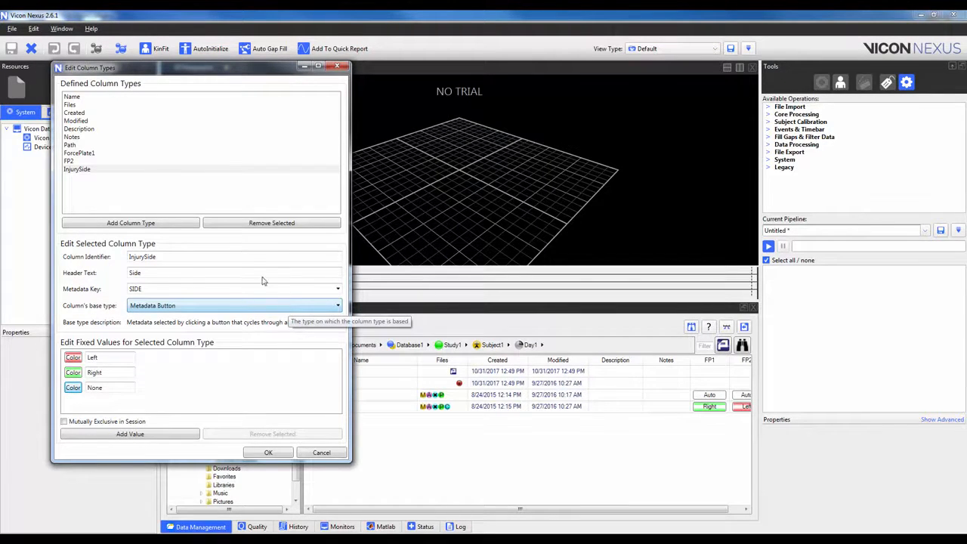
Add another column type with the identifier Activity and the header text Activity.
left_click(163, 229)
left_click(106, 180)
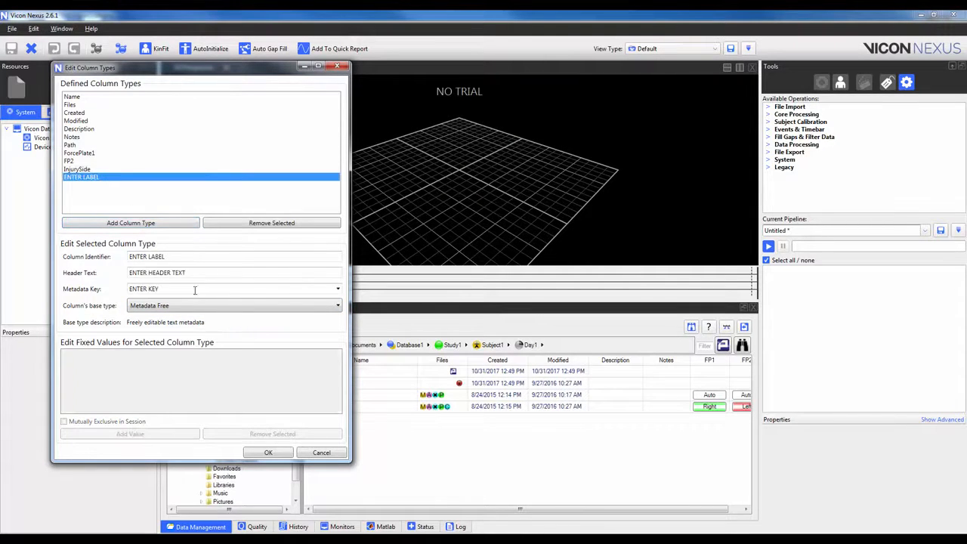
left_click_drag(181, 257, 119, 260)
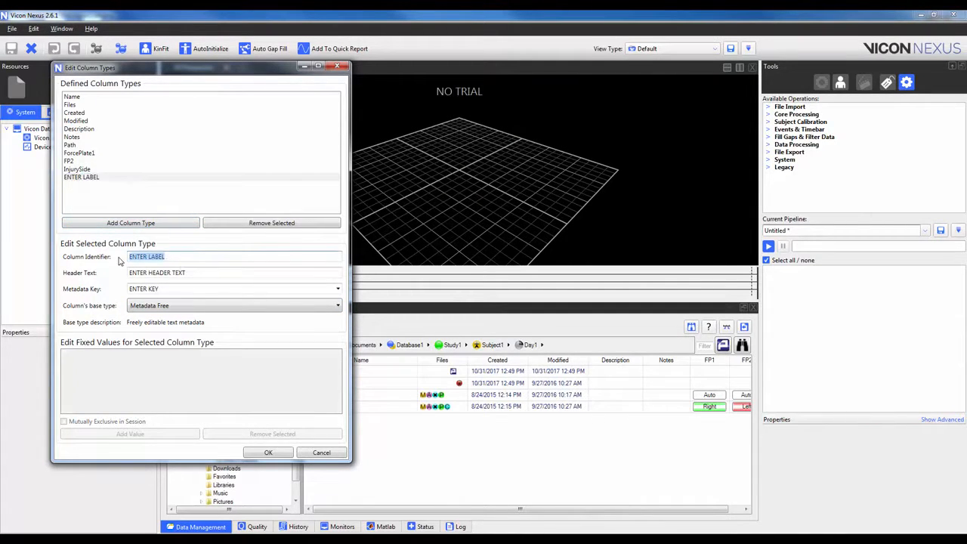
type("Activitu")
left_click_drag(200, 272, 125, 273)
key("BackSpace")
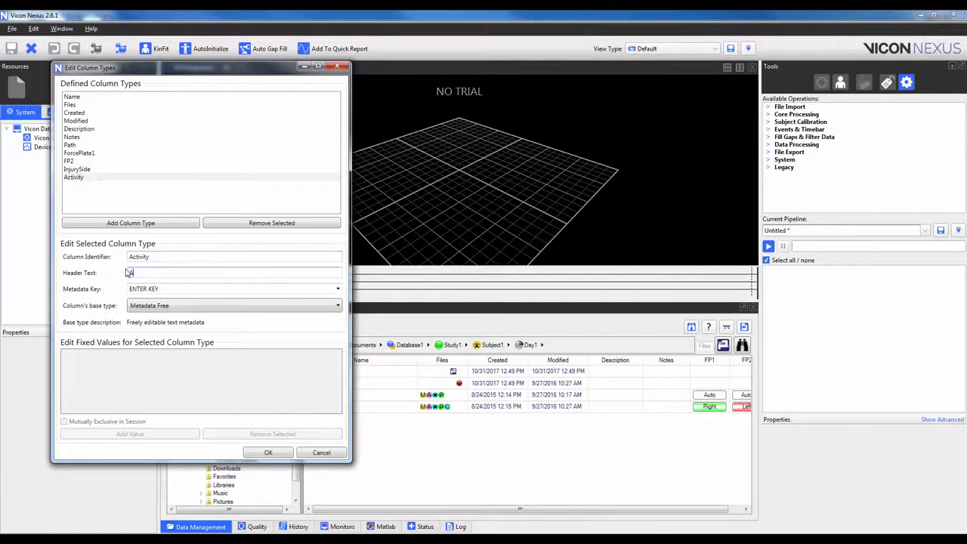
type("Activity")
Set the Activity column type's base type to Metadata List and its metadata key to ACTIVITY.
left_click(177, 307)
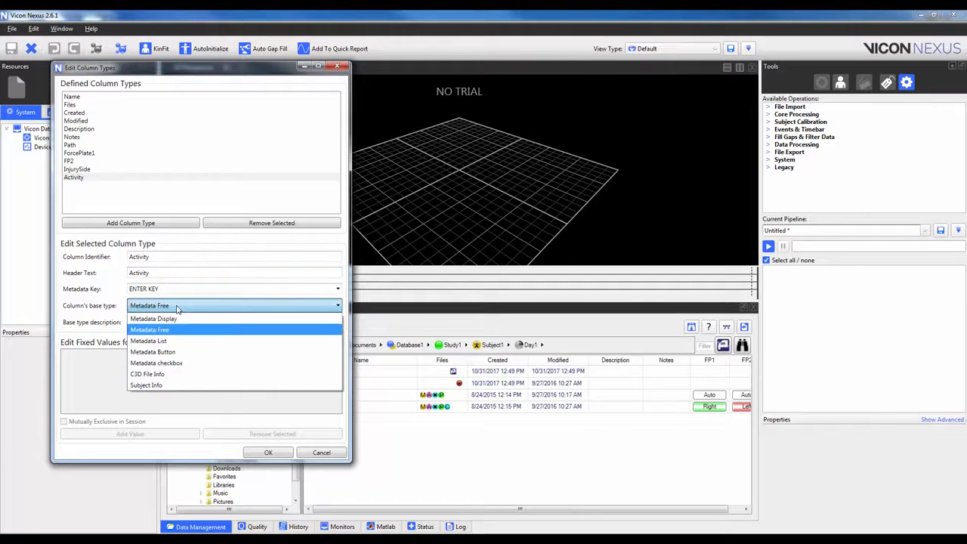
left_click(155, 340)
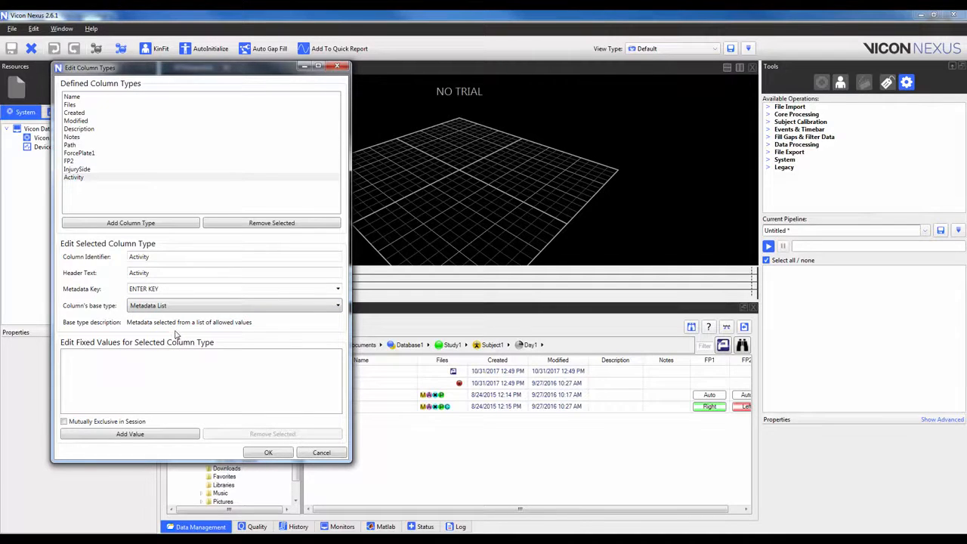
left_click(335, 292)
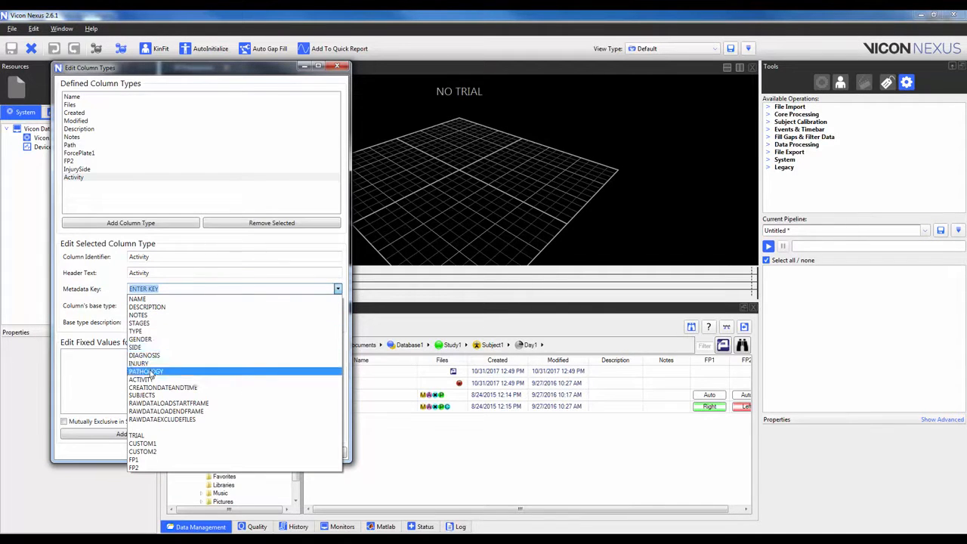
left_click(149, 379)
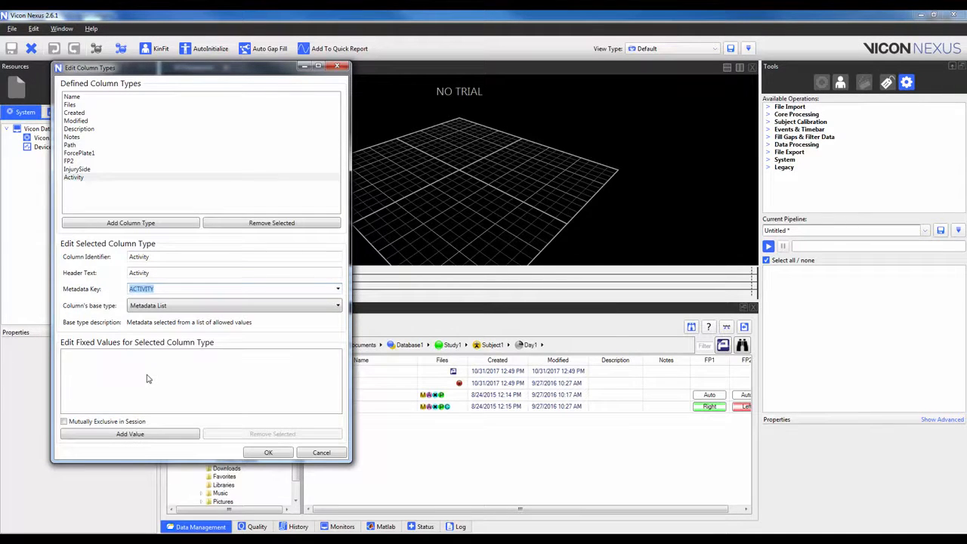
Add the fixed values Walking and Jogging to the Activity column type.
left_click(106, 435)
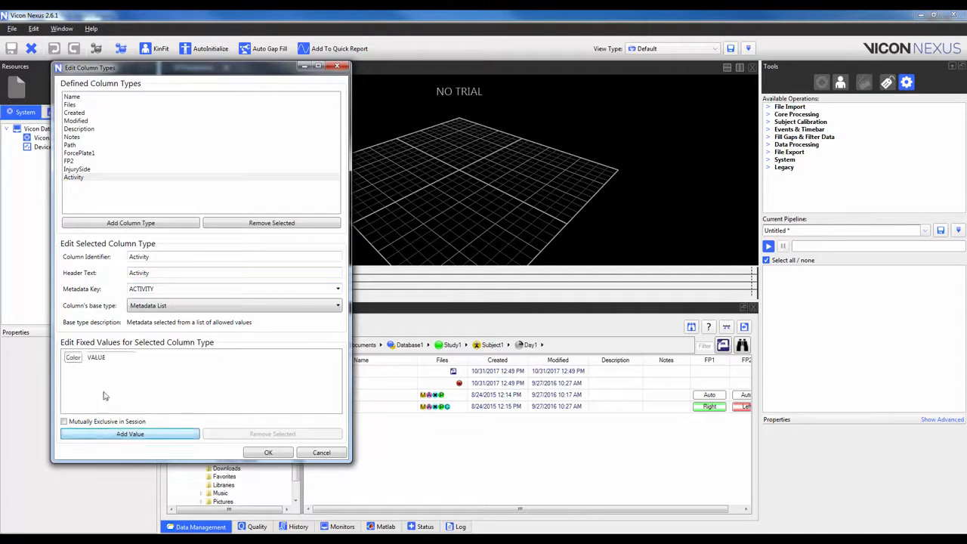
left_click(117, 356)
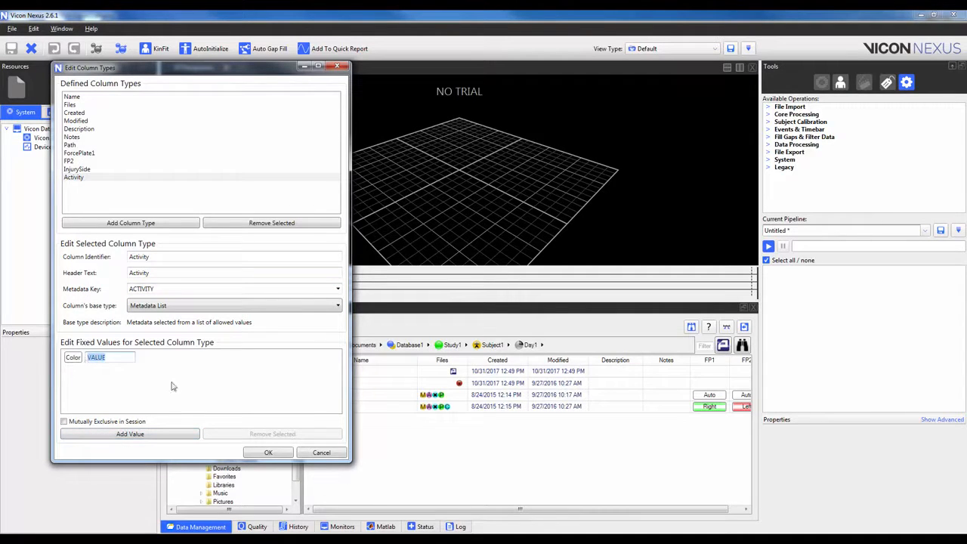
type("Walking")
left_click(159, 437)
left_click(91, 372)
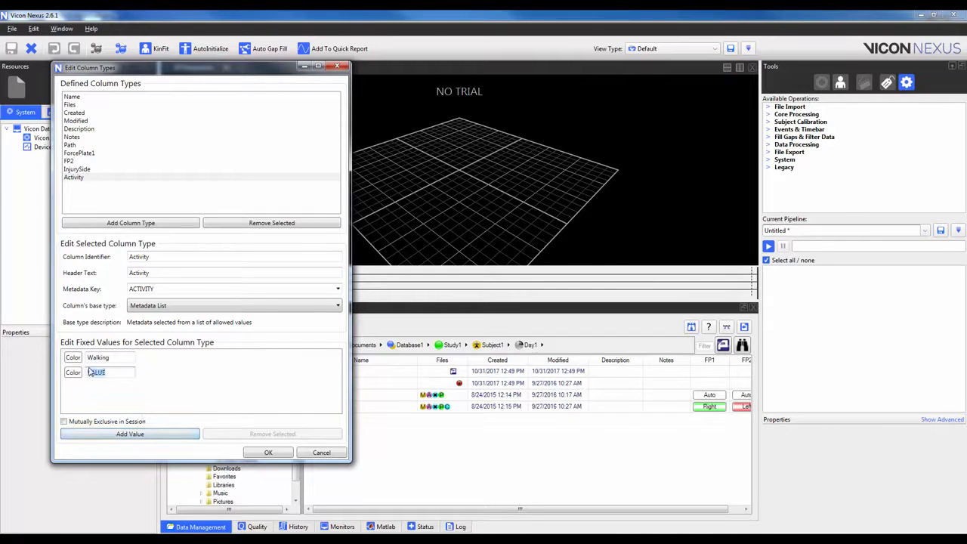
key("BackSpace")
type("Jogging")
Add the fixed values Running and Jumping to the Activity column type and save the column type configuration.
left_click(133, 437)
left_click(90, 387)
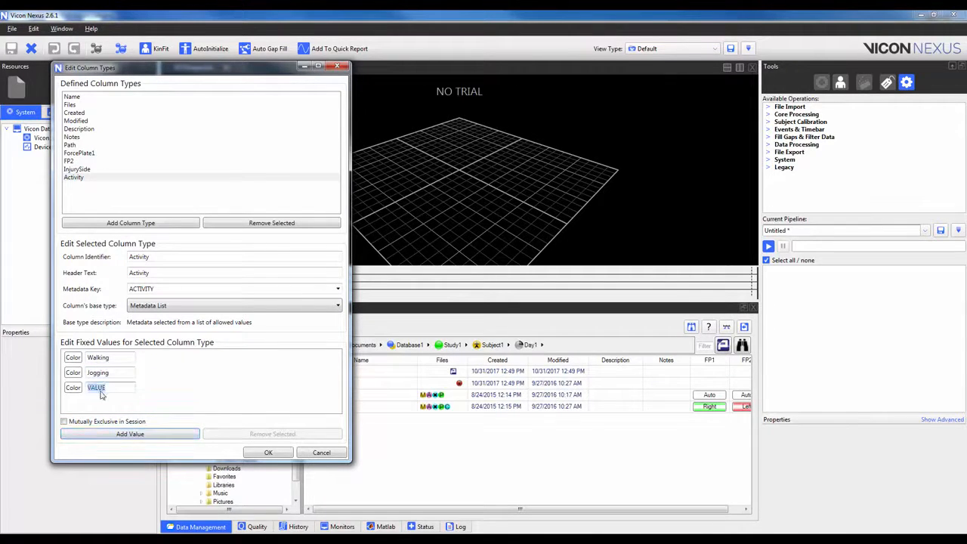
key("BackSpace")
type("Running")
left_click(121, 434)
left_click(91, 404)
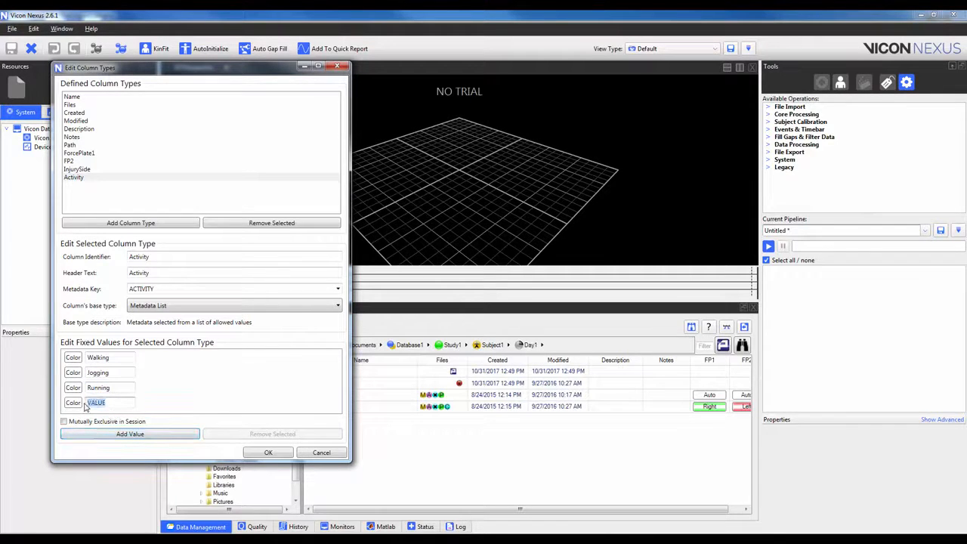
type("Jumping")
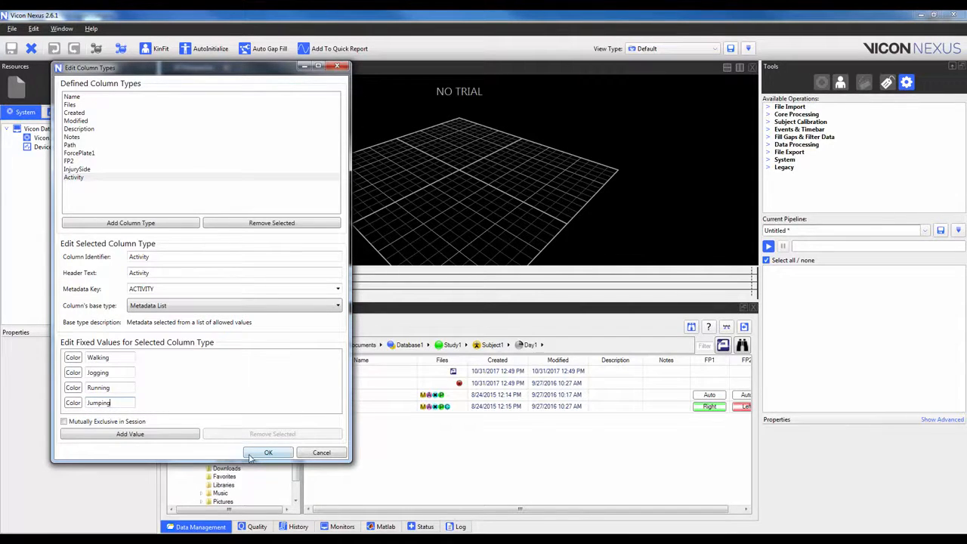
left_click(261, 457)
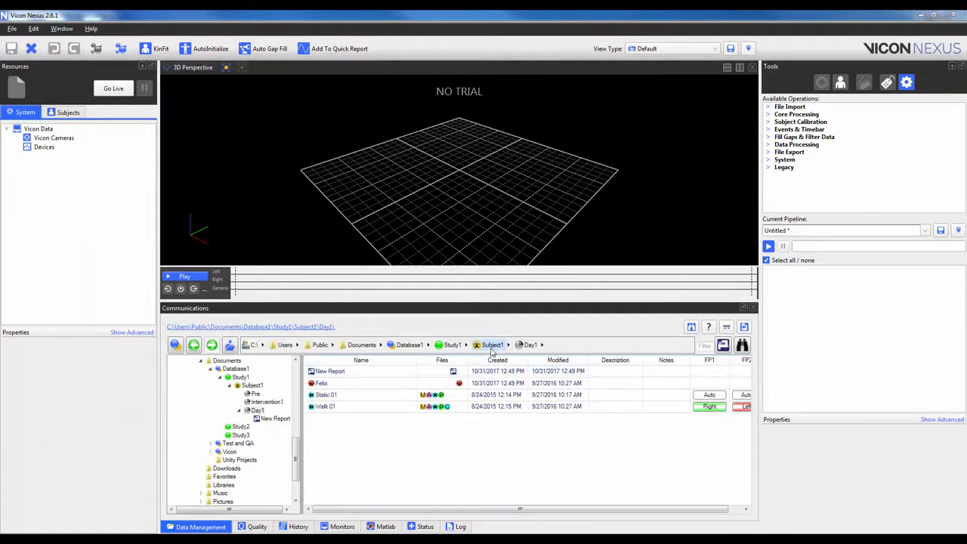
Insert a column of type InjurySide after the FP2 column in the Day1 session's trial list.
double_click(322, 396)
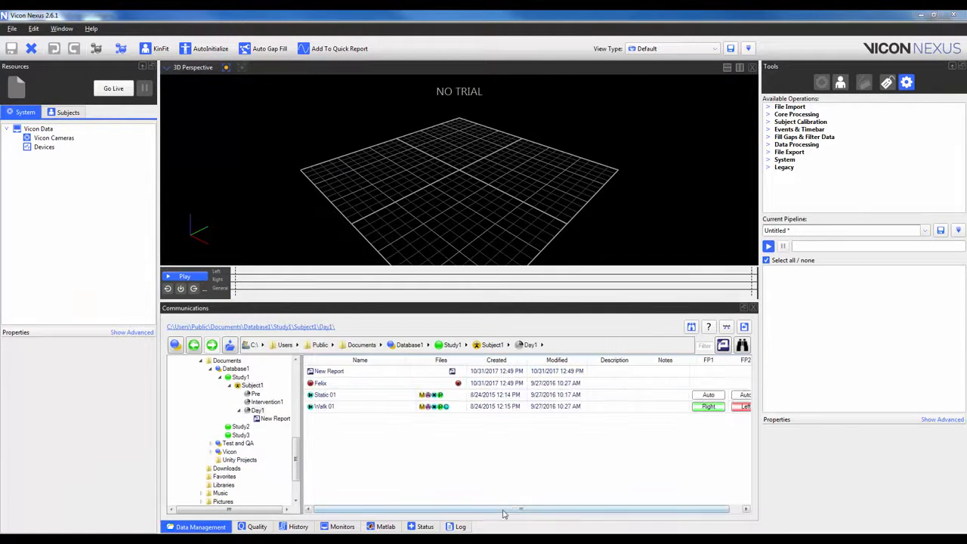
left_click_drag(572, 511, 584, 510)
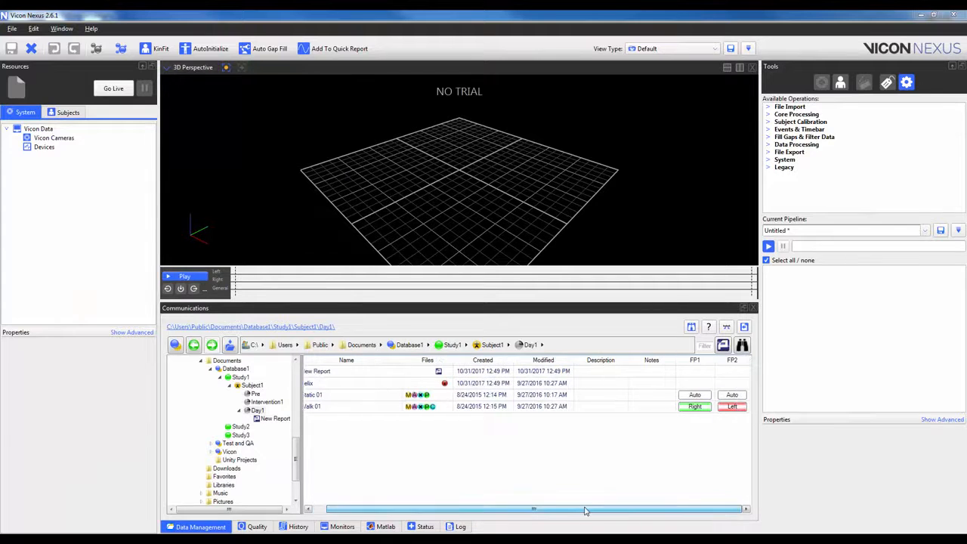
right_click(739, 366)
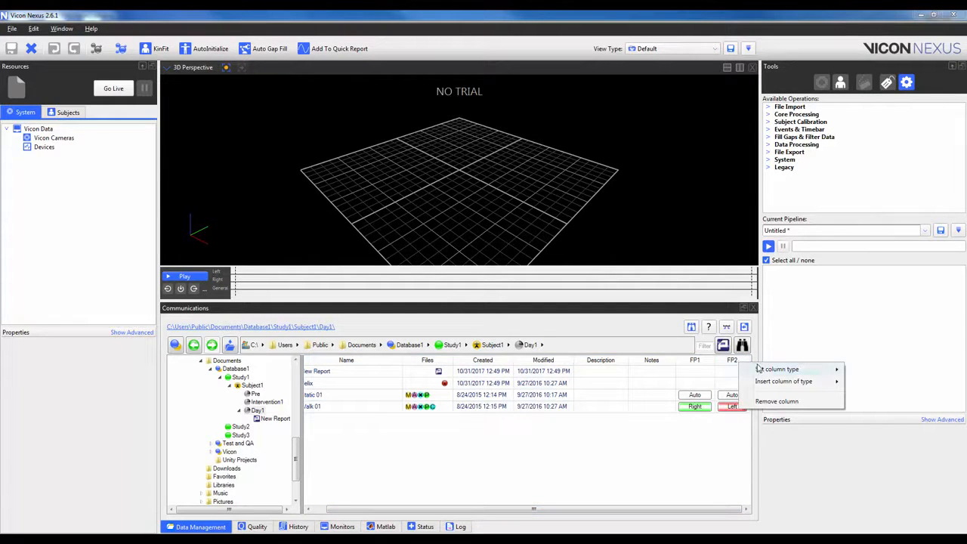
mouse_move(776, 383)
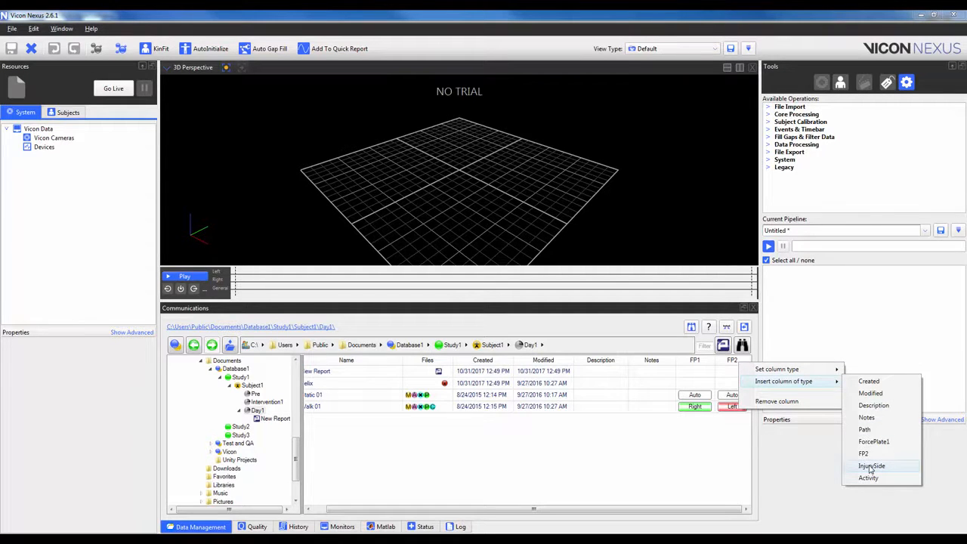
left_click(871, 466)
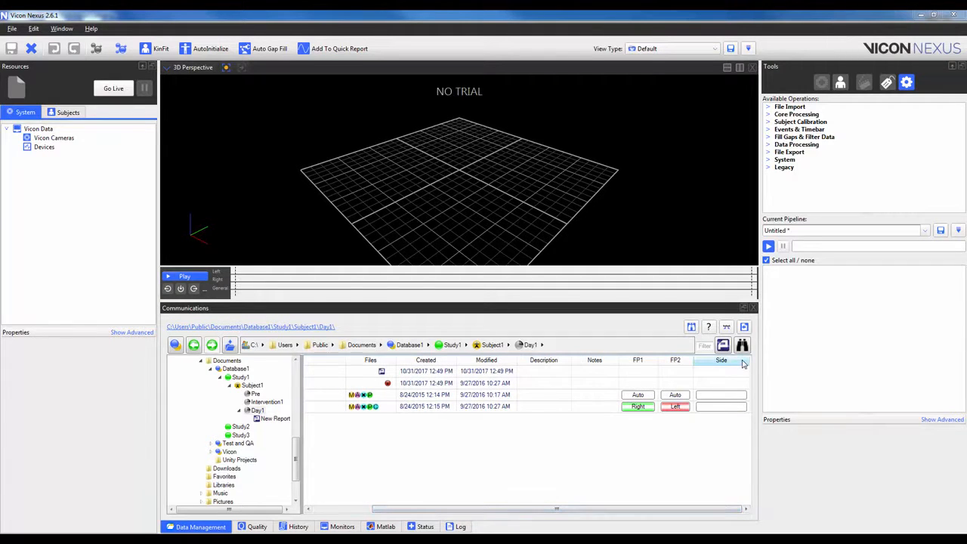
Insert a column of type Activity after the Side column in the Day1 session's trial list.
right_click(744, 364)
mouse_move(783, 381)
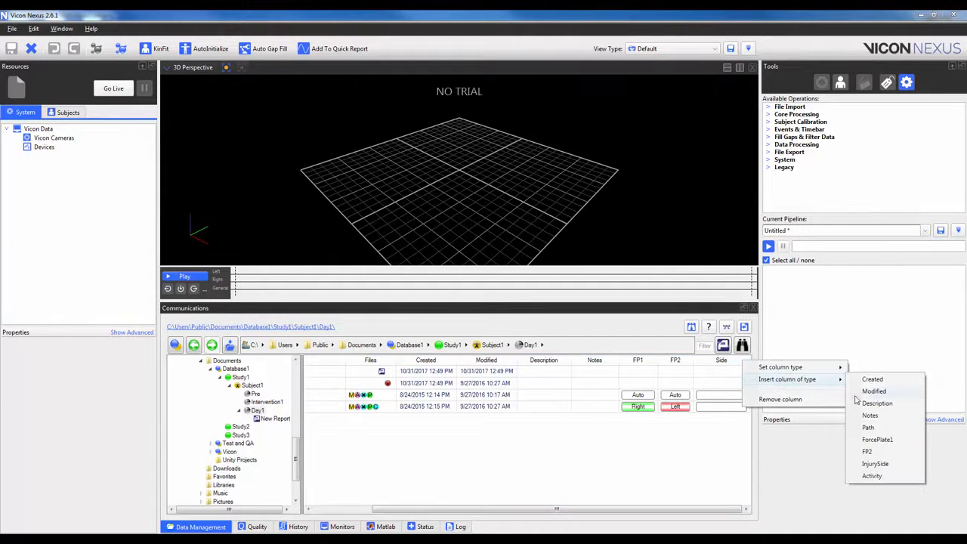
left_click(876, 478)
Set the Walk 01 trial's Side value to None and its Activity value to Jogging.
left_click_drag(661, 512, 753, 511)
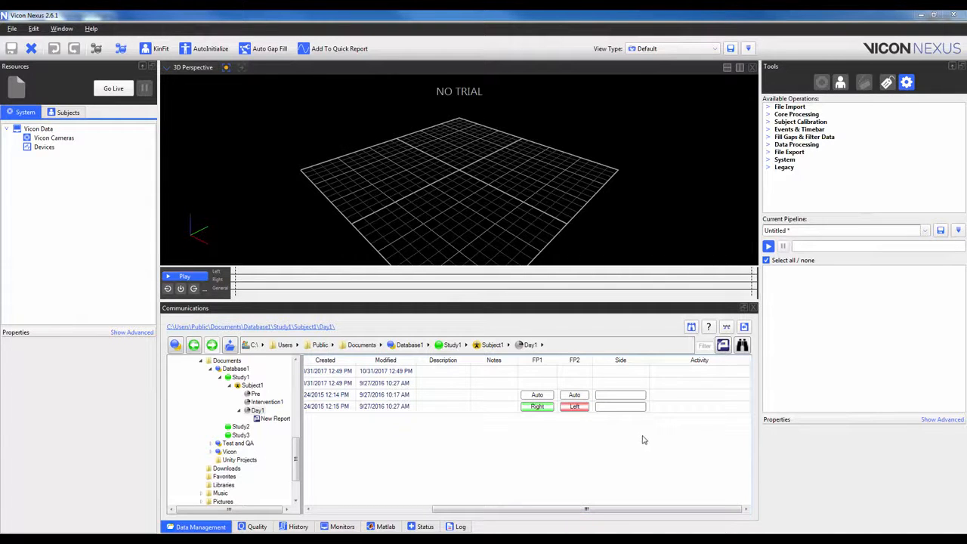
left_click(637, 409)
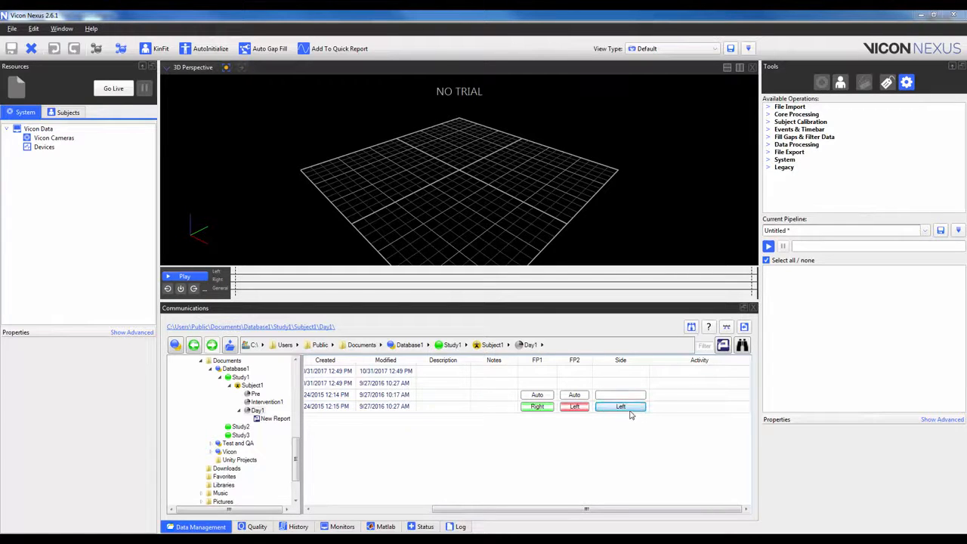
left_click(630, 410)
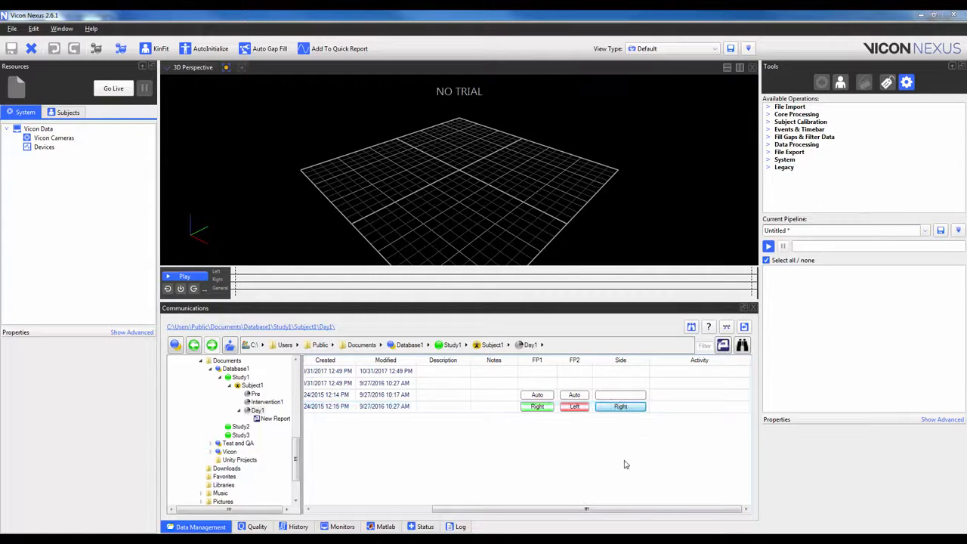
left_click(632, 409)
left_click(741, 409)
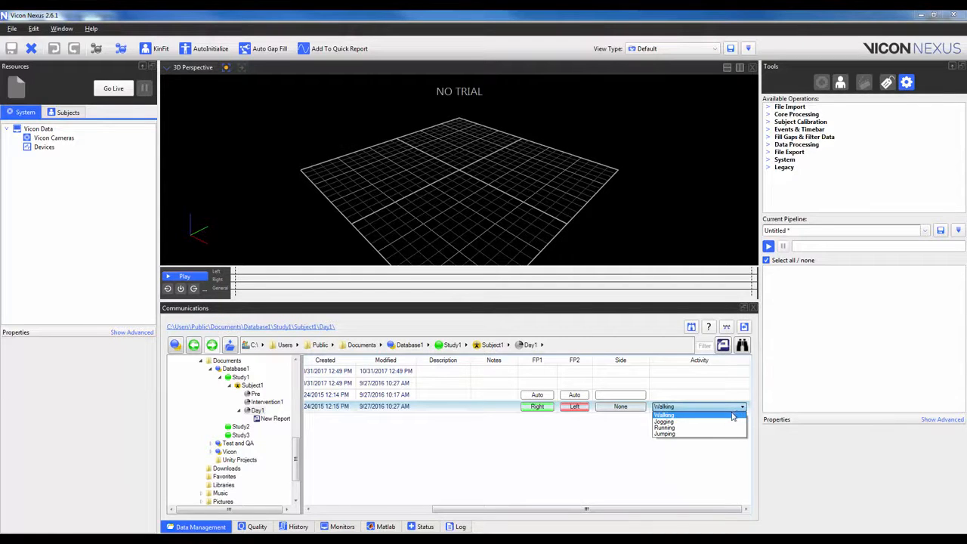
left_click(668, 422)
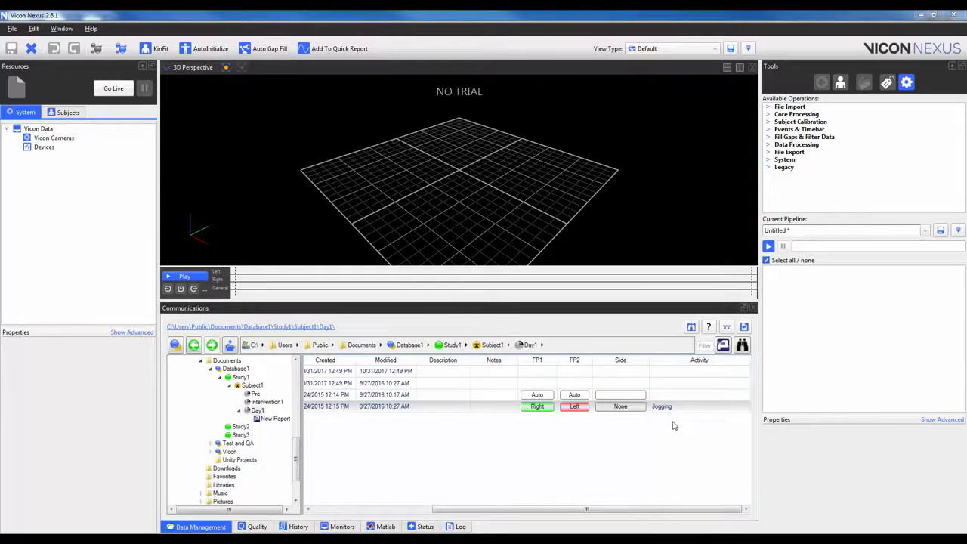